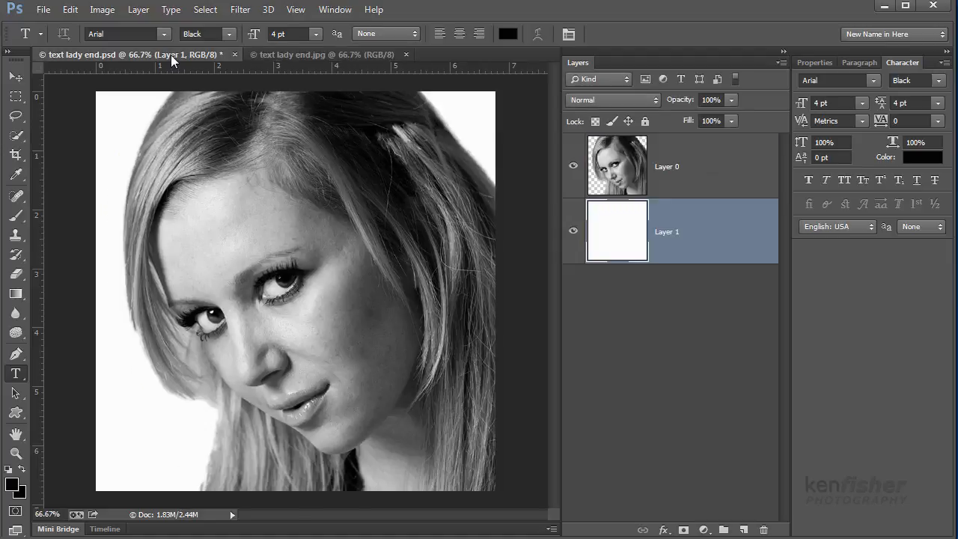
Add a new empty layer above the portrait layer and name it "shadows"
{"action": "left_click", "coordinate": [706, 172]}
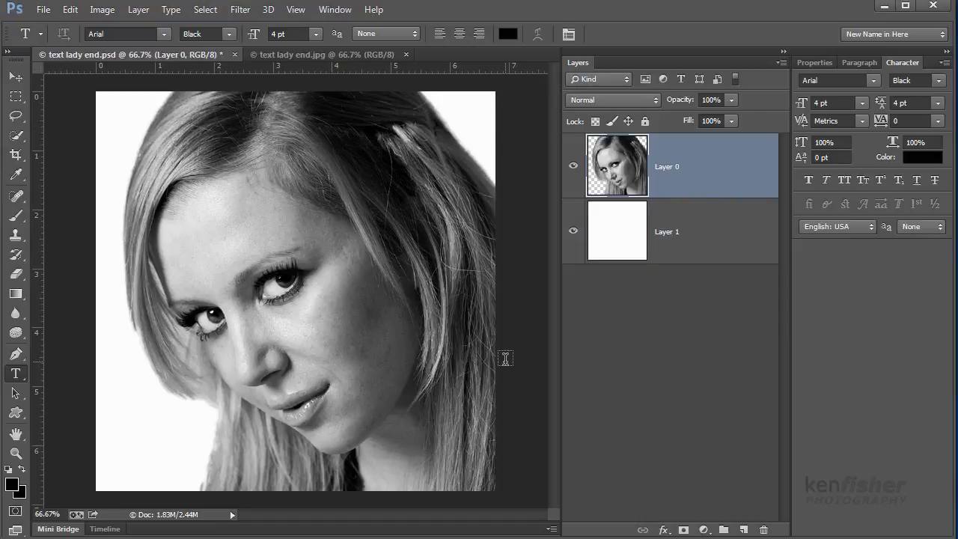
{"action": "left_click", "coordinate": [574, 232]}
{"action": "left_click", "coordinate": [574, 232]}
{"action": "left_click", "coordinate": [746, 515]}
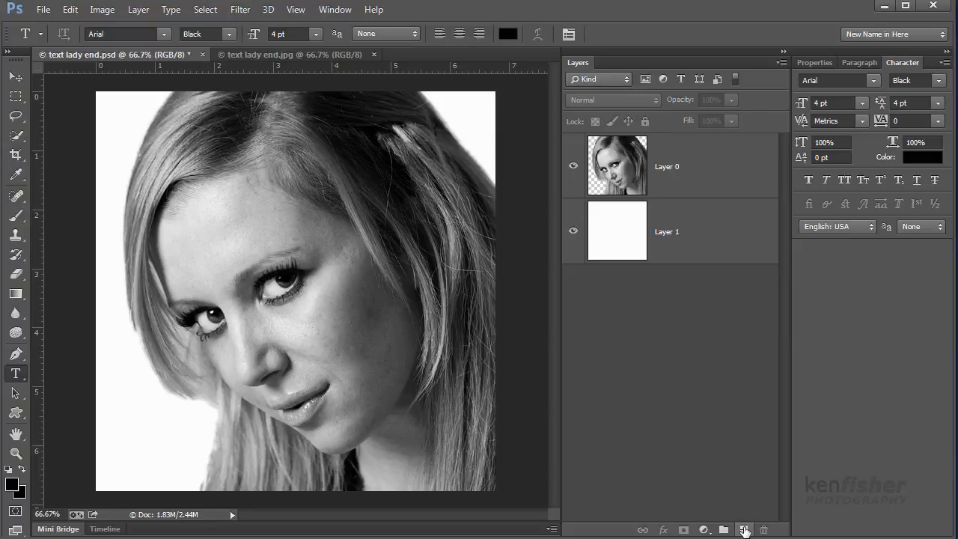
{"action": "left_click", "coordinate": [745, 530]}
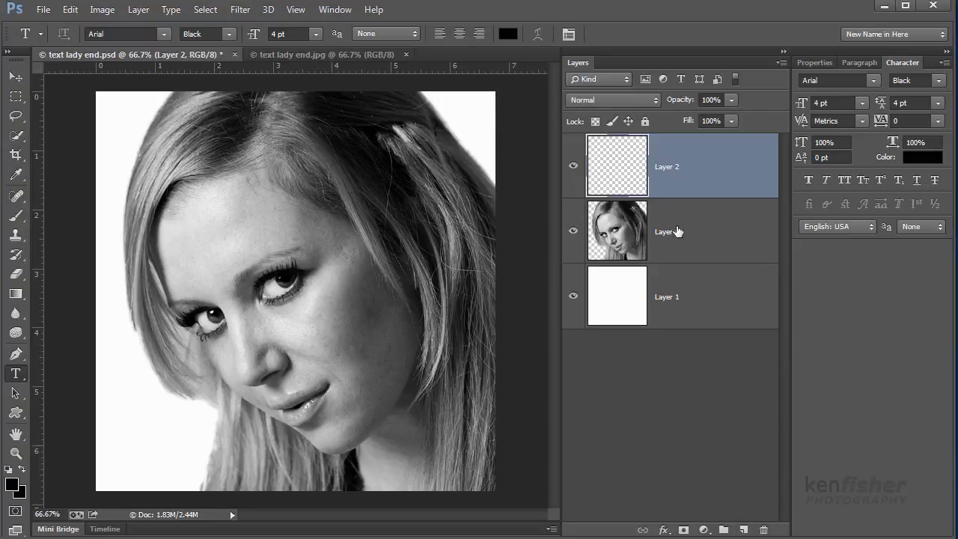
{"action": "double_click", "coordinate": [670, 169]}
{"action": "type", "text": "shadows"}
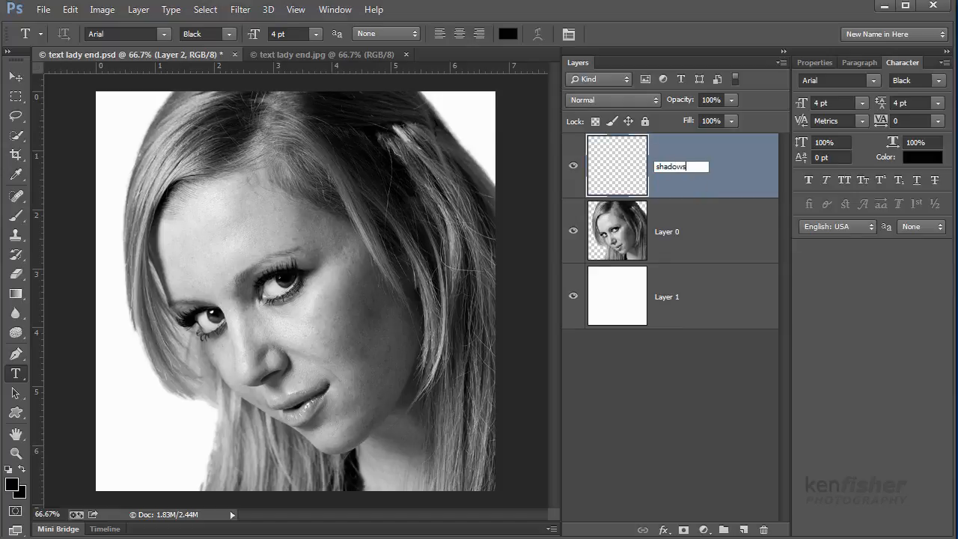
{"action": "key", "text": "Return"}
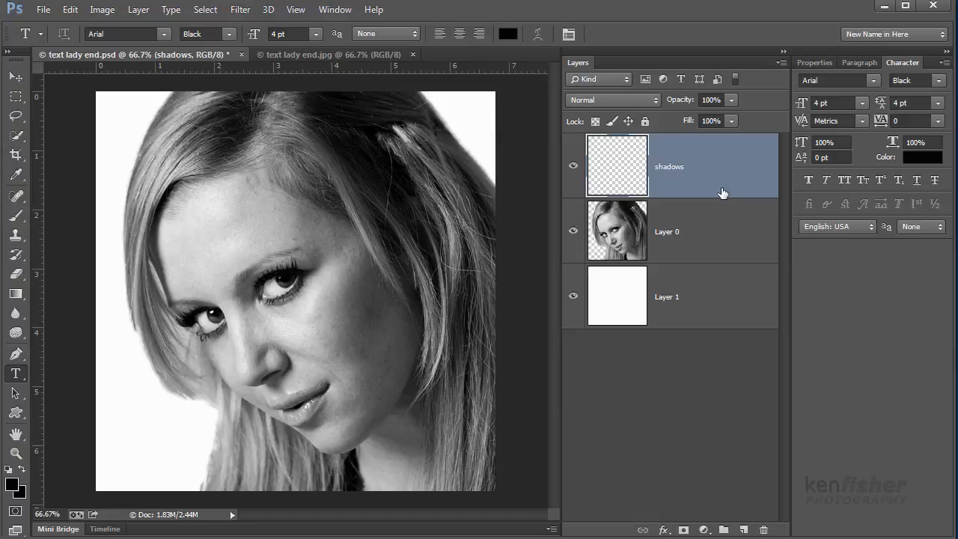
Select the portrait layer's shadows with Color Range set to Shadows
{"action": "left_click", "coordinate": [709, 245]}
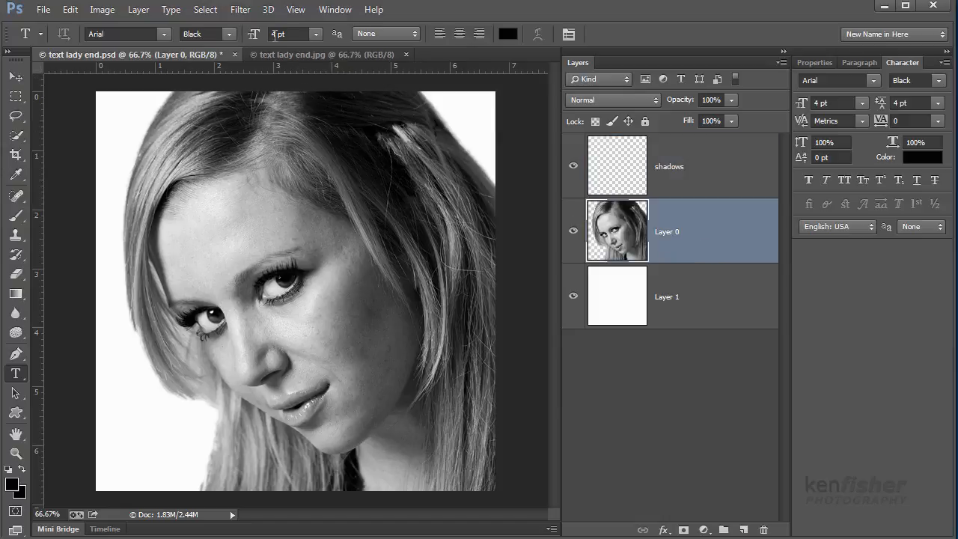
{"action": "left_click", "coordinate": [205, 10]}
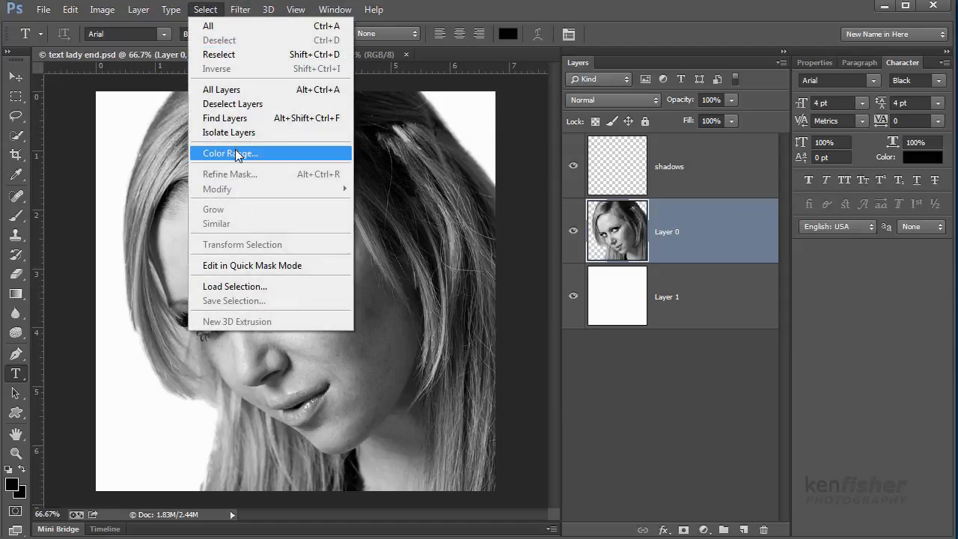
{"action": "left_click", "coordinate": [260, 153]}
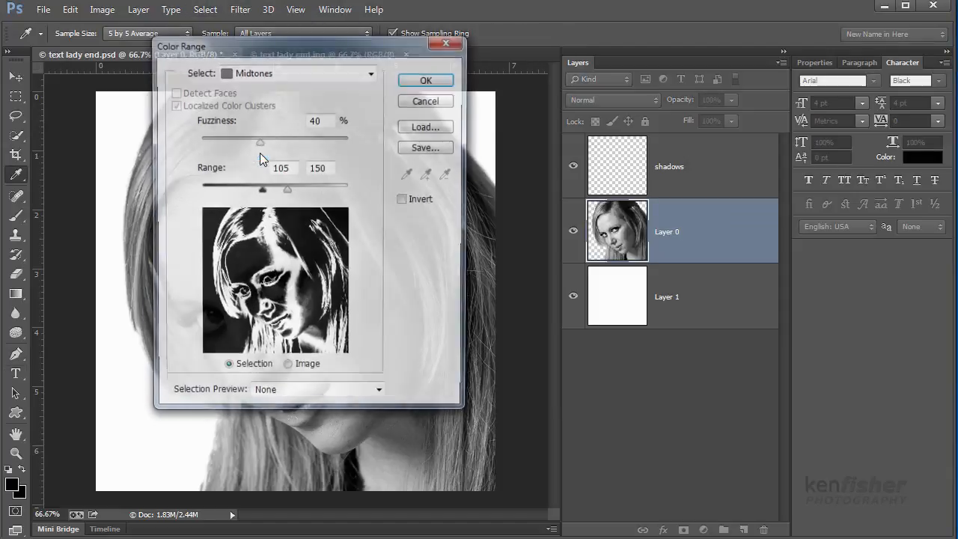
{"action": "left_click", "coordinate": [373, 72]}
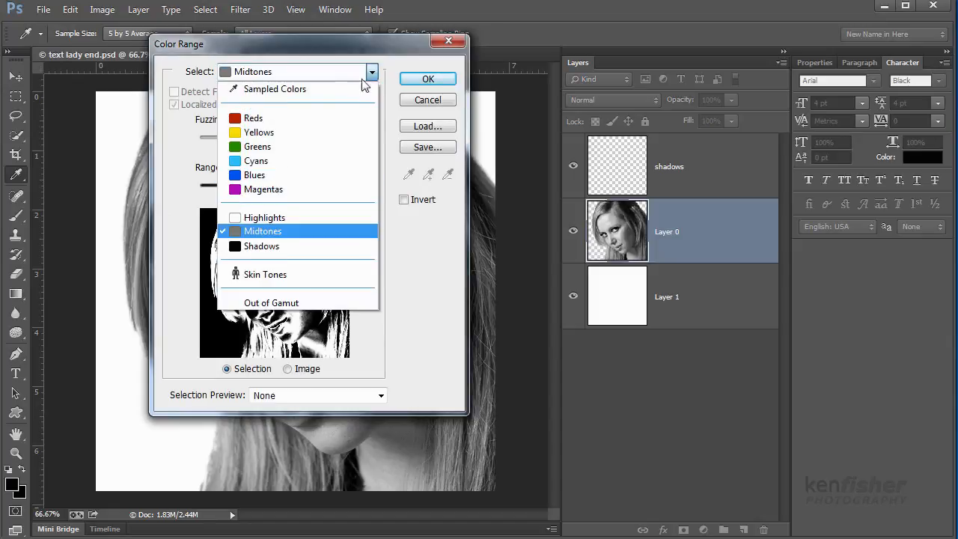
{"action": "left_click", "coordinate": [265, 247]}
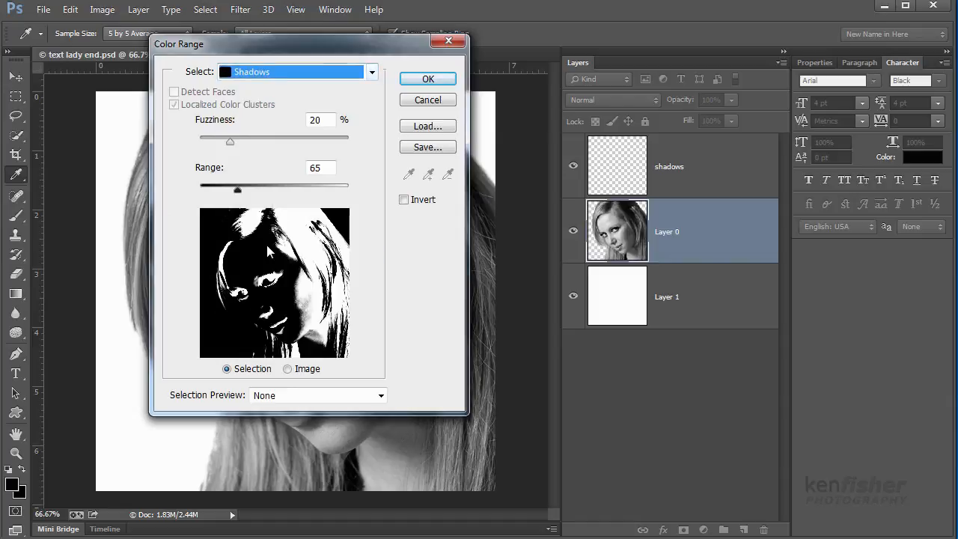
{"action": "left_click", "coordinate": [427, 79]}
{"action": "key", "text": "t"}
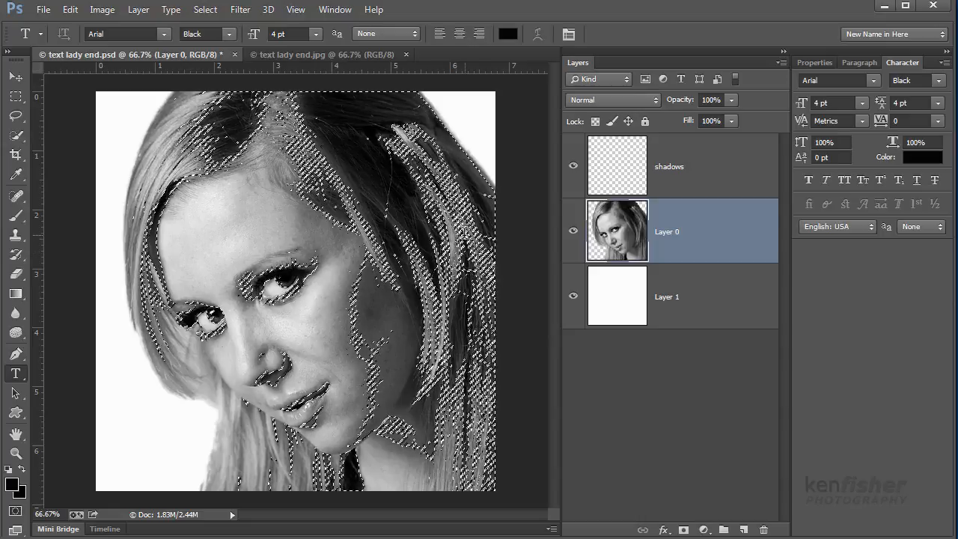
Fill the selection with black on the shadows layer and deselect, making white the foreground colour
{"action": "left_click", "coordinate": [709, 174]}
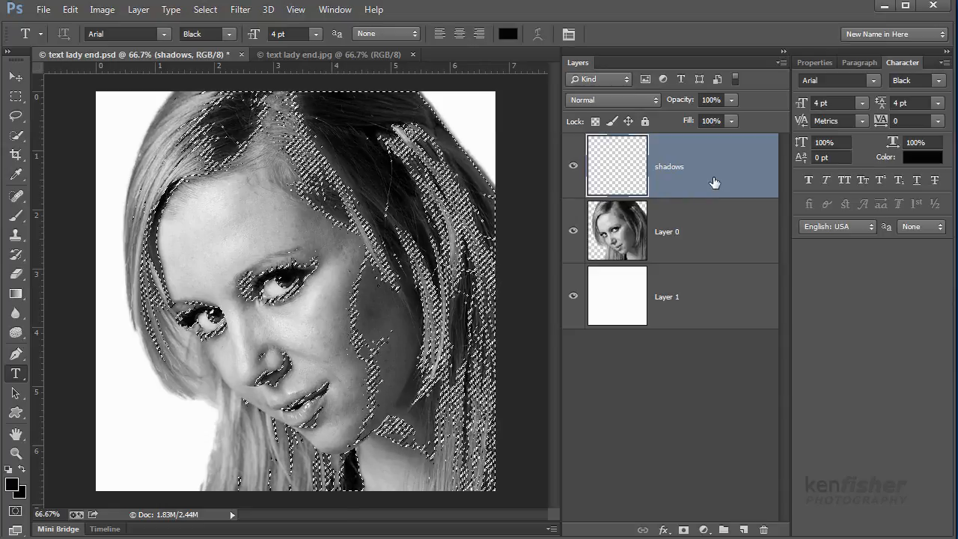
{"action": "key", "text": "ctrl+BackSpace"}
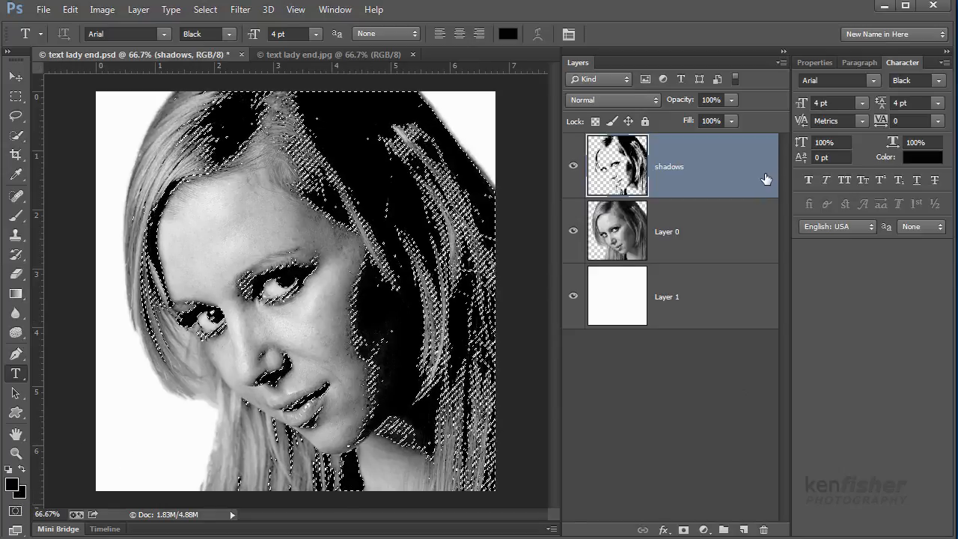
{"action": "left_click", "coordinate": [21, 469]}
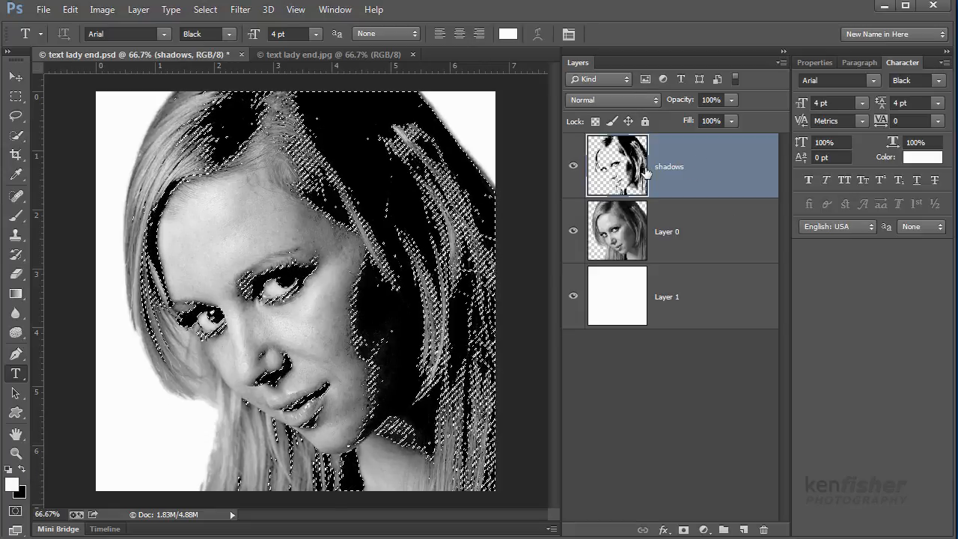
{"action": "key", "text": "ctrl+d"}
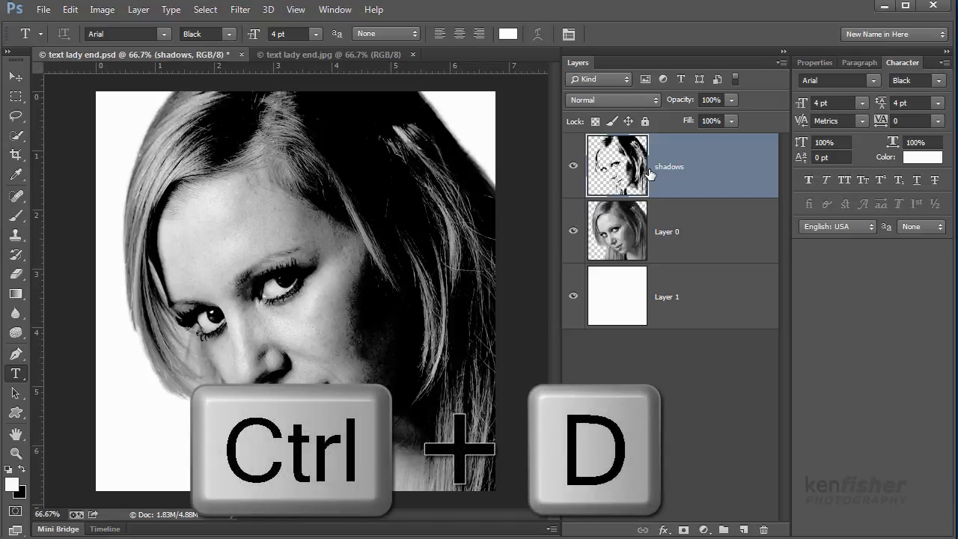
Check the shadows layer with the portrait layer temporarily hidden, and turn off the shadows layer's visibility
{"action": "left_click", "coordinate": [574, 233]}
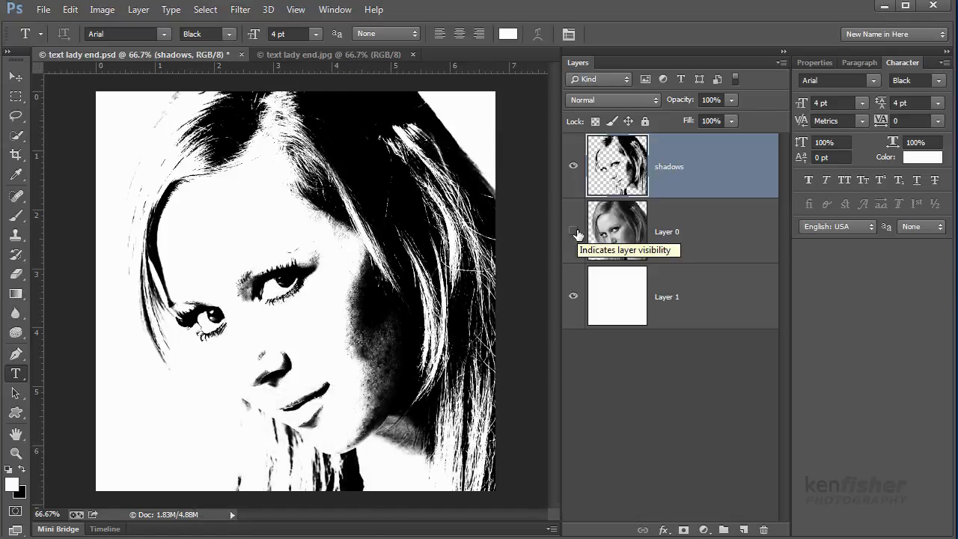
{"action": "left_click", "coordinate": [573, 233]}
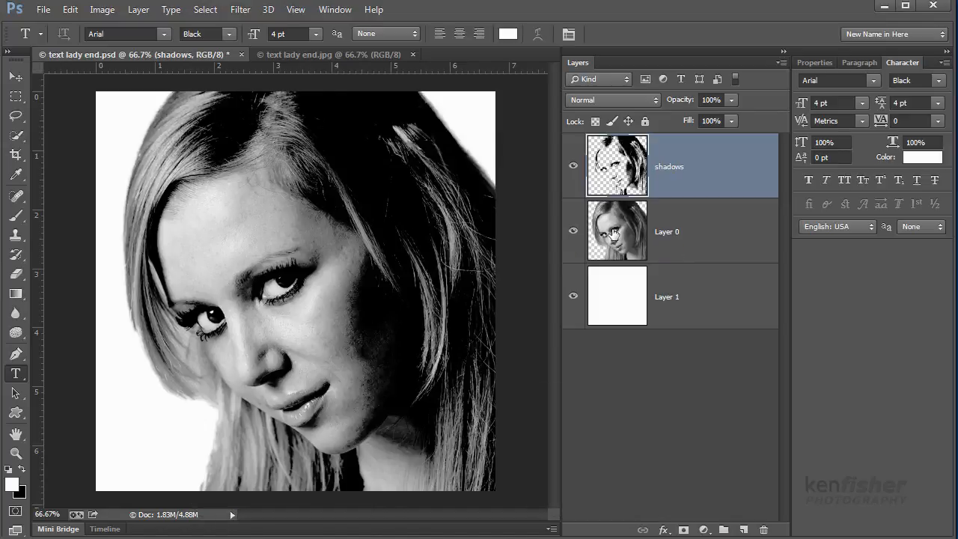
{"action": "left_click", "coordinate": [574, 166]}
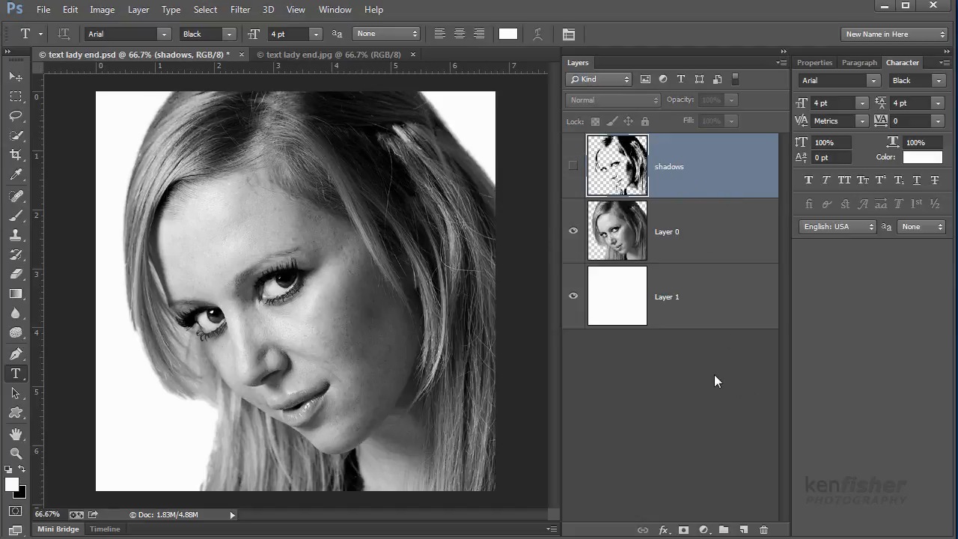
Add a new empty layer above the shadows layer and name it "midtones"
{"action": "left_click", "coordinate": [744, 529]}
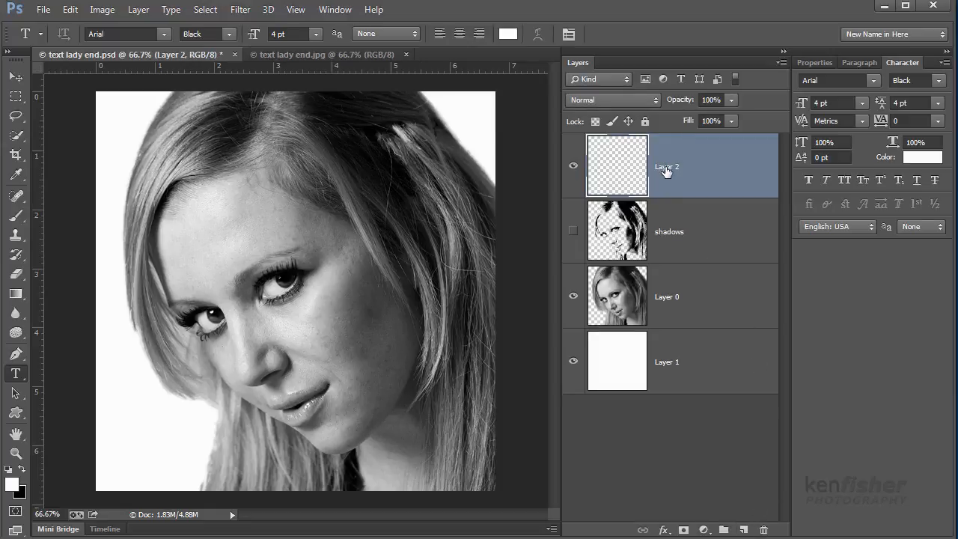
{"action": "double_click", "coordinate": [666, 170]}
{"action": "type", "text": "midtones"}
{"action": "key", "text": "Return"}
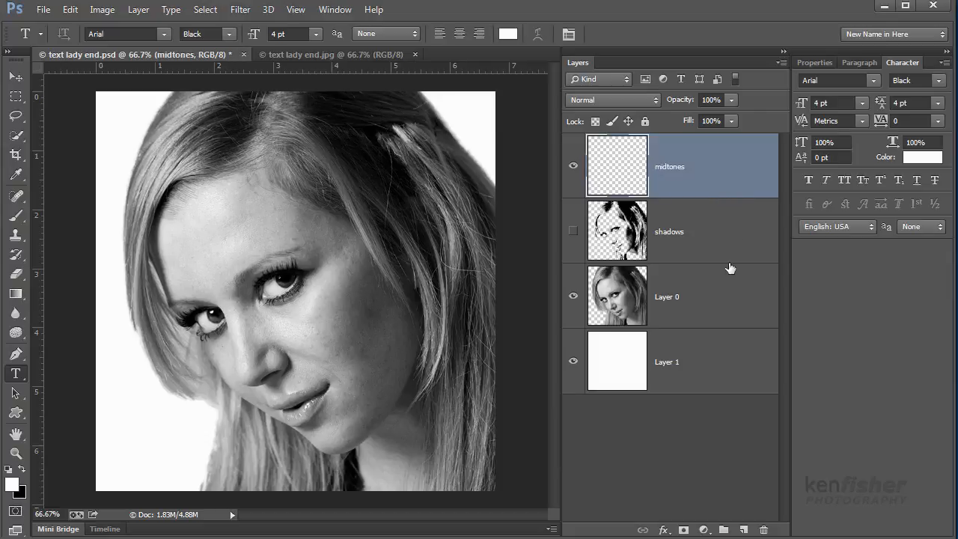
Select the portrait layer's midtones with Color Range set to Midtones
{"action": "left_click", "coordinate": [707, 312]}
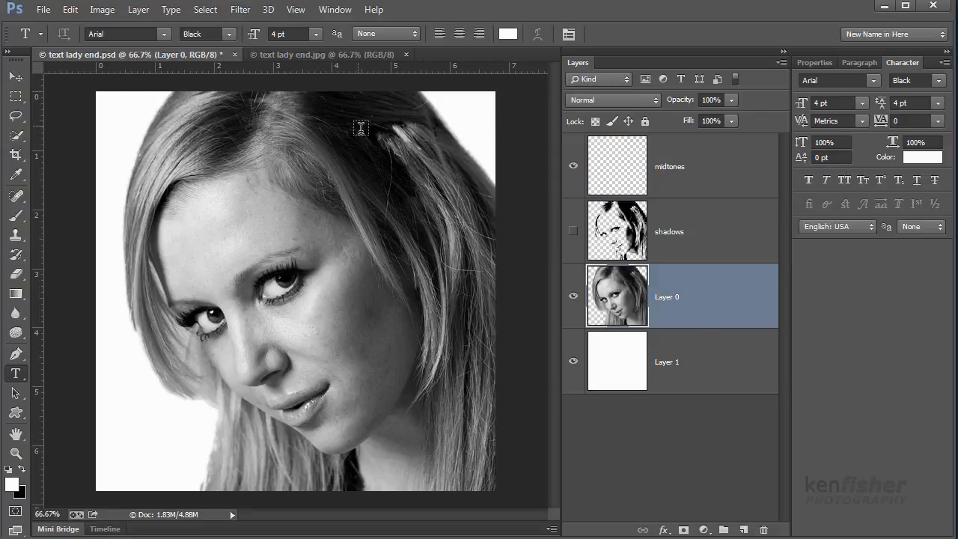
{"action": "left_click", "coordinate": [204, 11]}
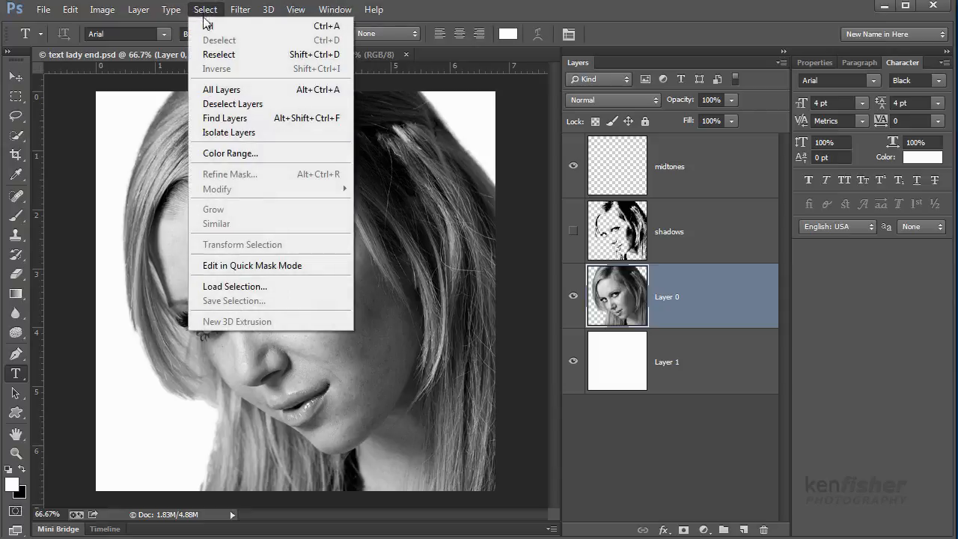
{"action": "left_click", "coordinate": [271, 160]}
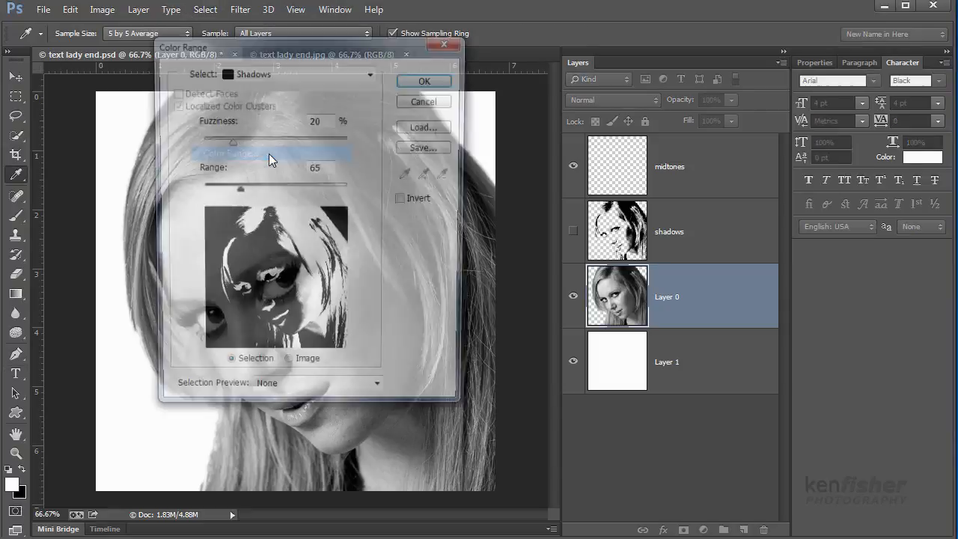
{"action": "left_click", "coordinate": [370, 72]}
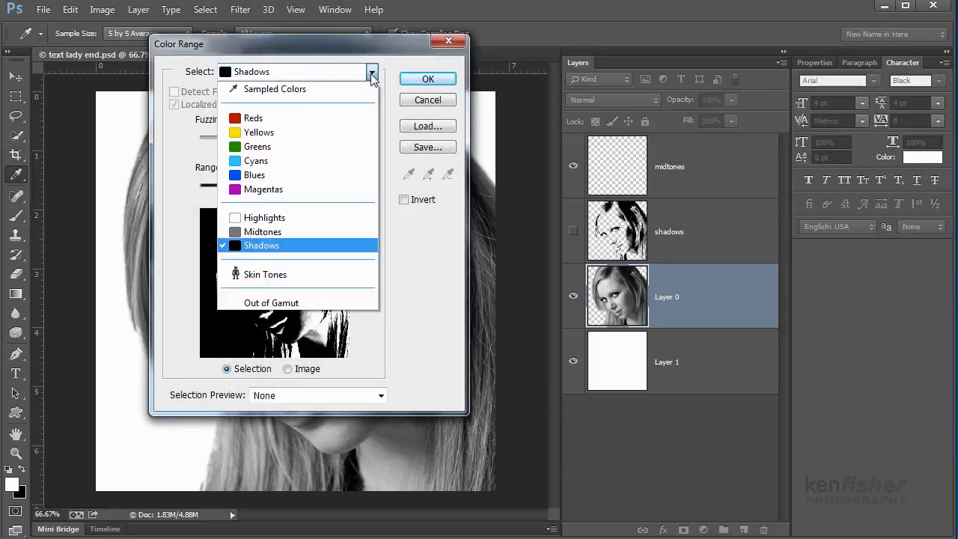
{"action": "left_click", "coordinate": [284, 237]}
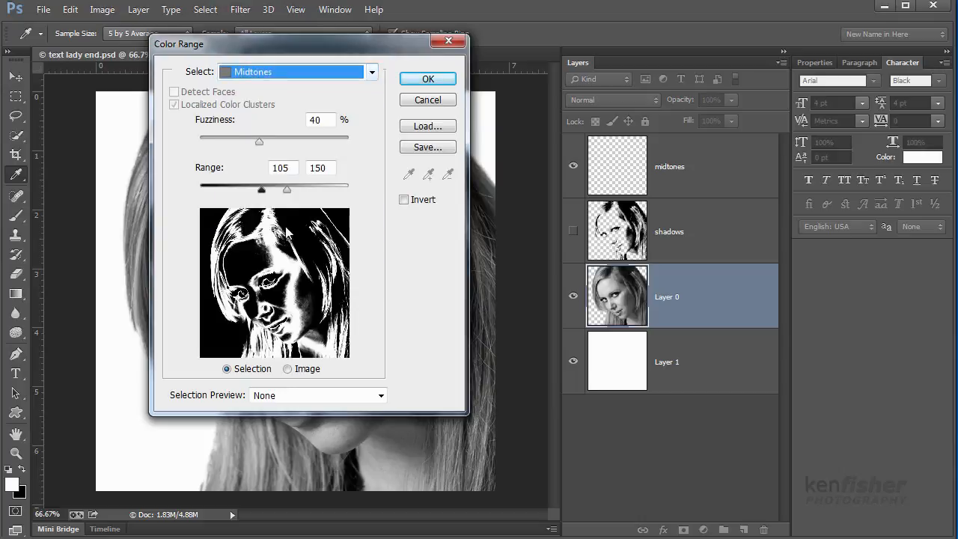
{"action": "left_click", "coordinate": [428, 81]}
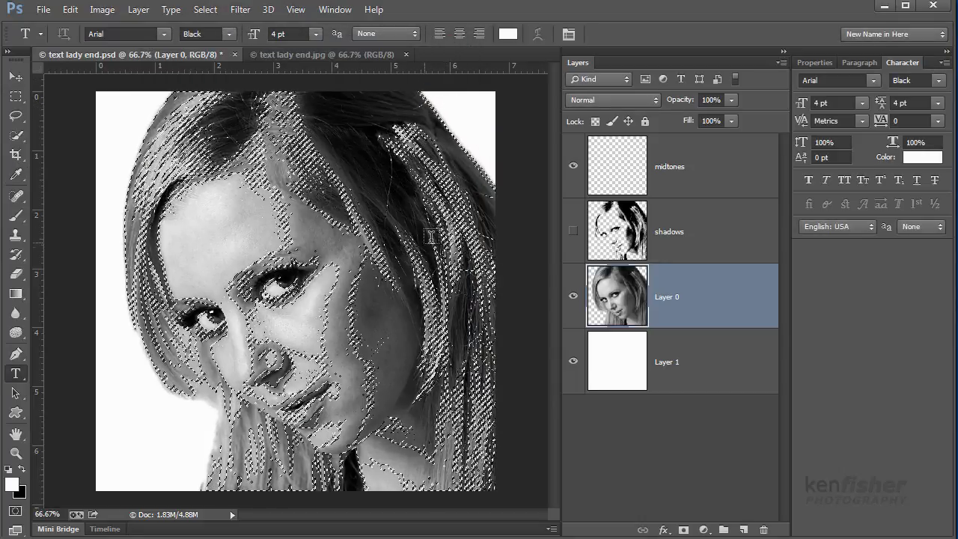
Fill the selection with black on the midtones layer and deselect
{"action": "left_click", "coordinate": [731, 175]}
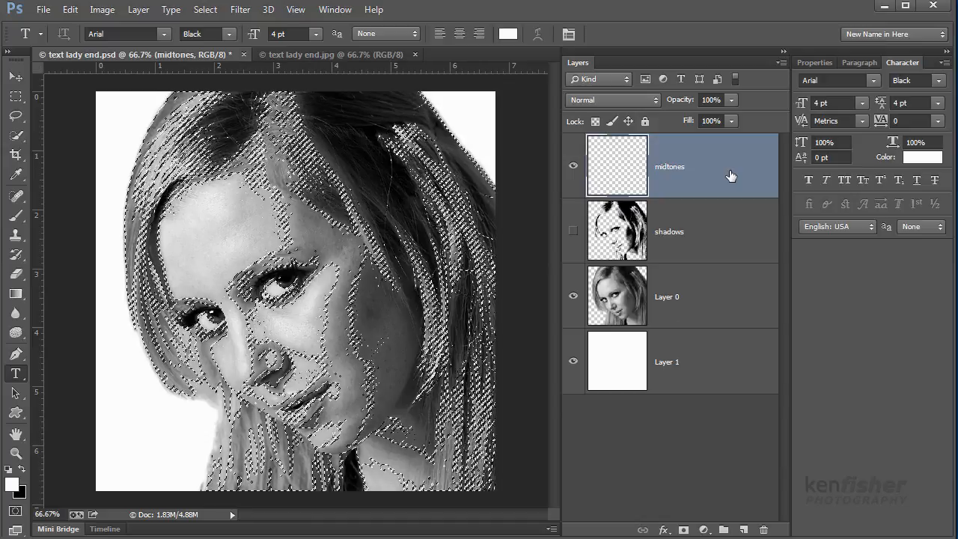
{"action": "key", "text": "ctrl+BackSpace"}
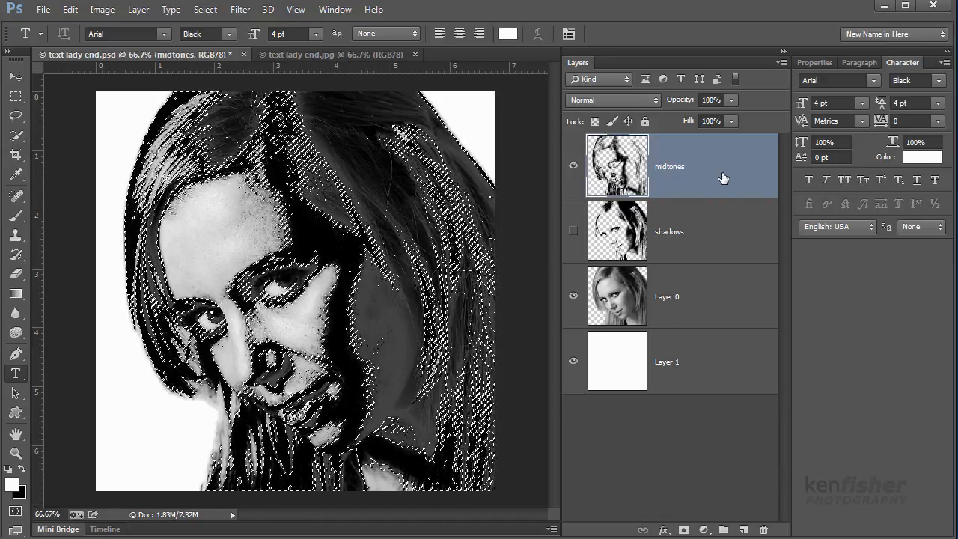
{"action": "key", "text": "ctrl+d"}
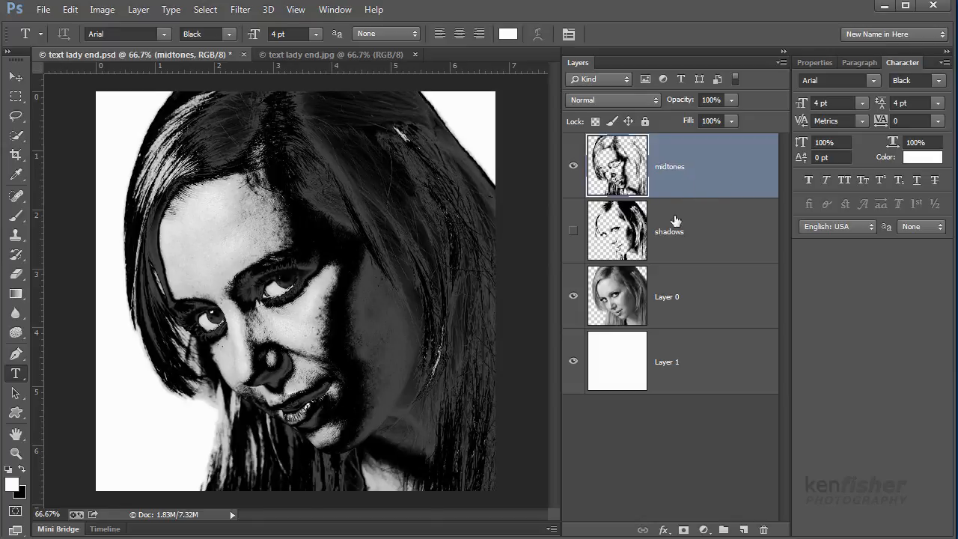
Hide the portrait, midtones and shadows layers, and move the portrait layer below the white Layer 1
{"action": "left_click", "coordinate": [574, 299]}
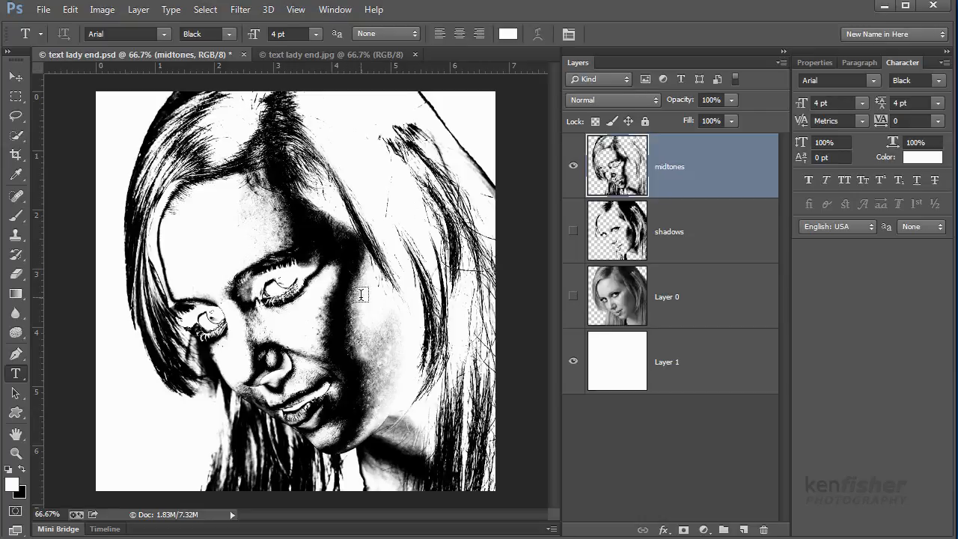
{"action": "left_click", "coordinate": [573, 167]}
{"action": "left_click", "coordinate": [572, 235]}
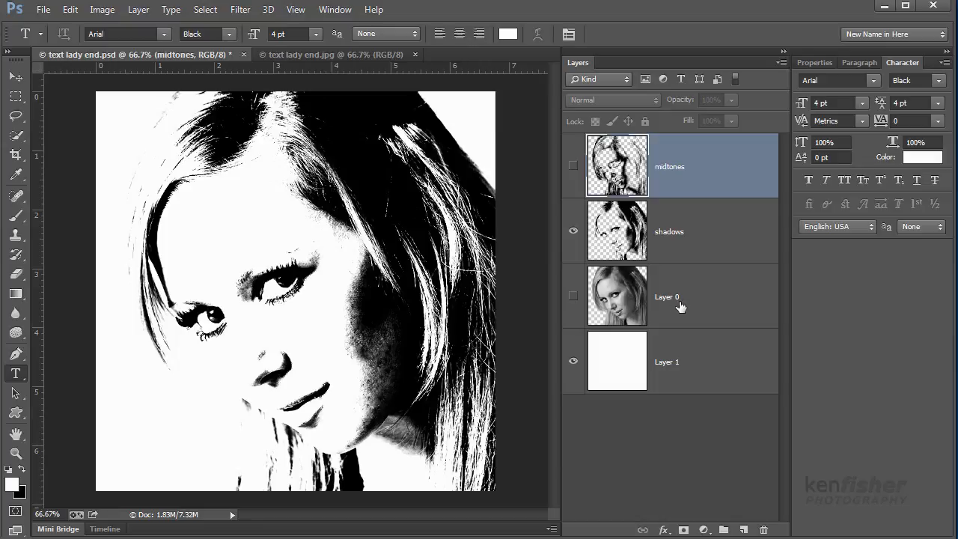
{"action": "left_click_drag", "start_coordinate": [707, 297], "coordinate": [712, 433]}
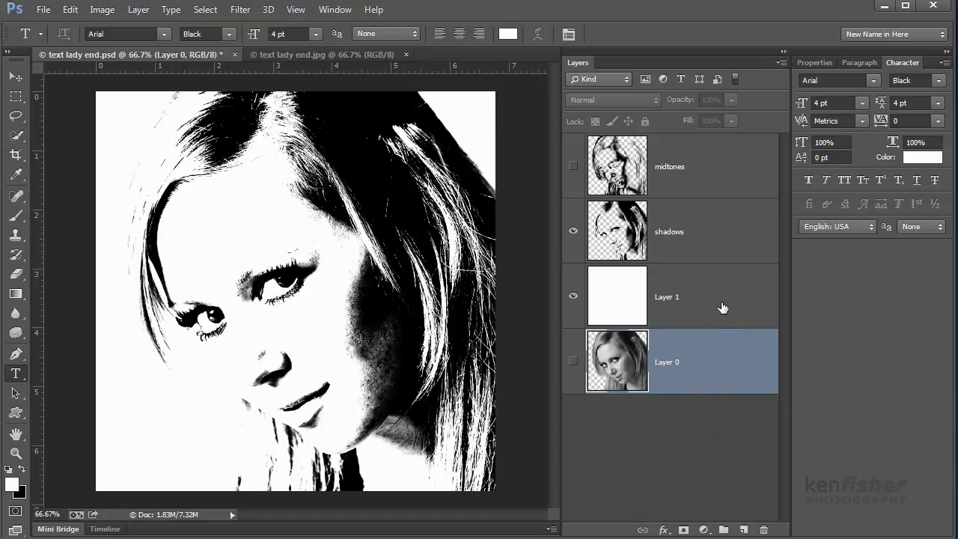
{"action": "left_click", "coordinate": [572, 233]}
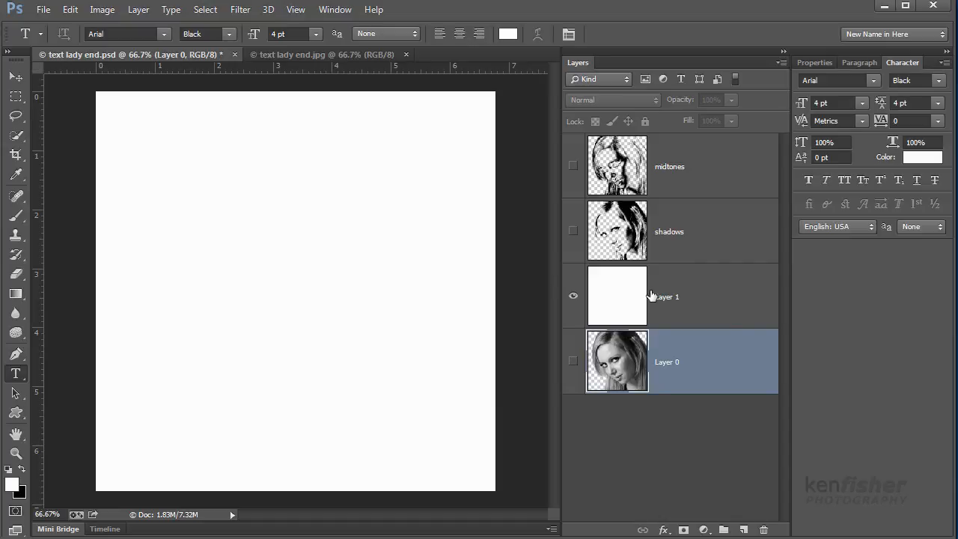
Create a paragraph text box covering the whole canvas, directly above the white Layer 1
{"action": "left_click", "coordinate": [719, 304]}
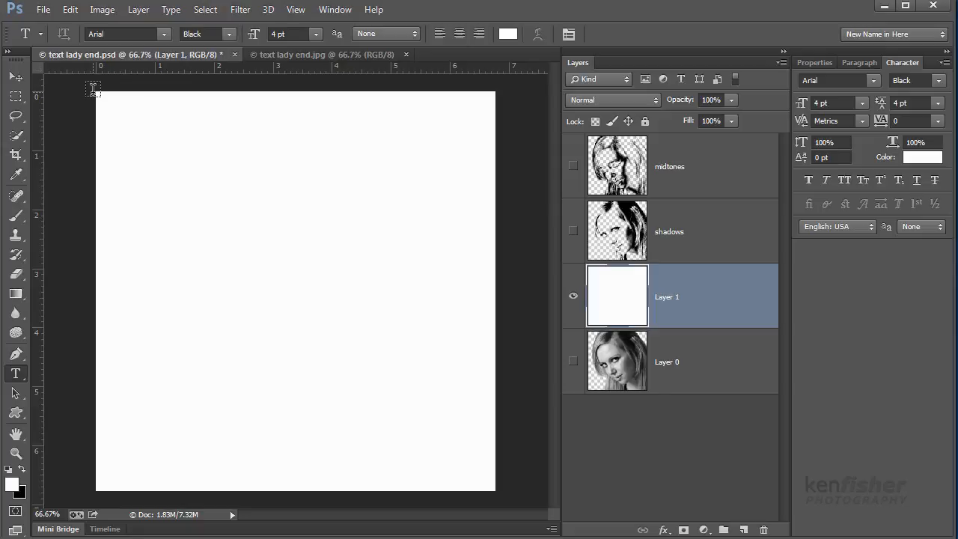
{"action": "left_click_drag", "start_coordinate": [93, 89], "coordinate": [492, 489]}
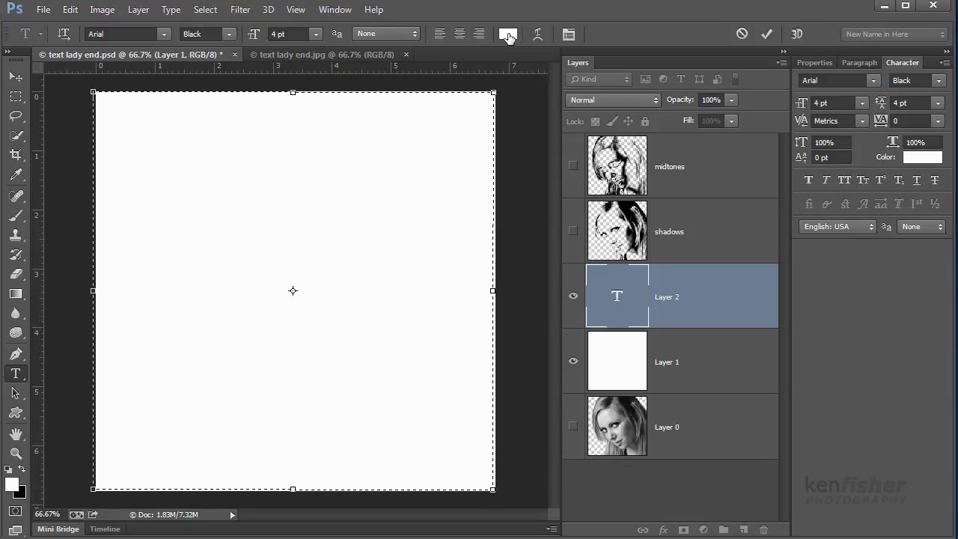
Set the text color to near-black with hex value 060606
{"action": "left_click", "coordinate": [507, 35]}
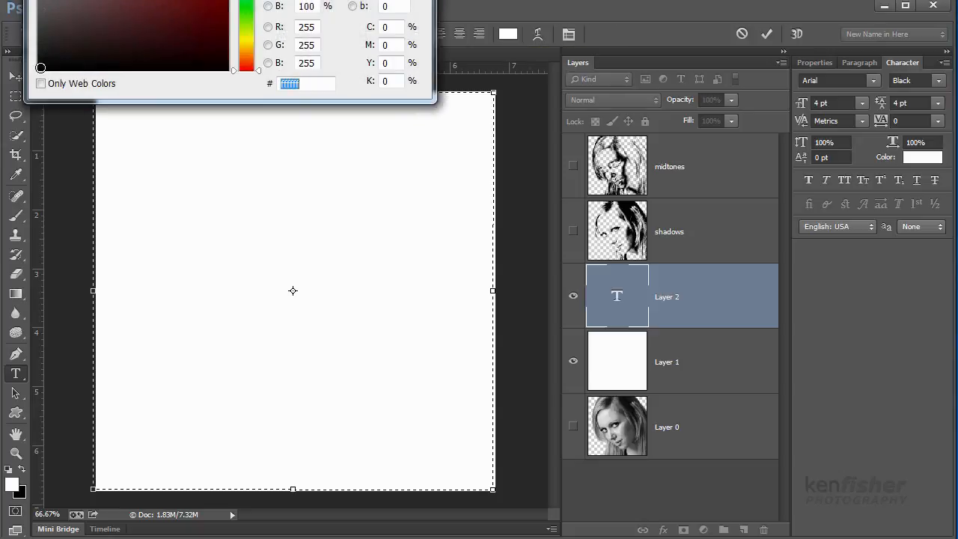
{"action": "type", "text": "060606"}
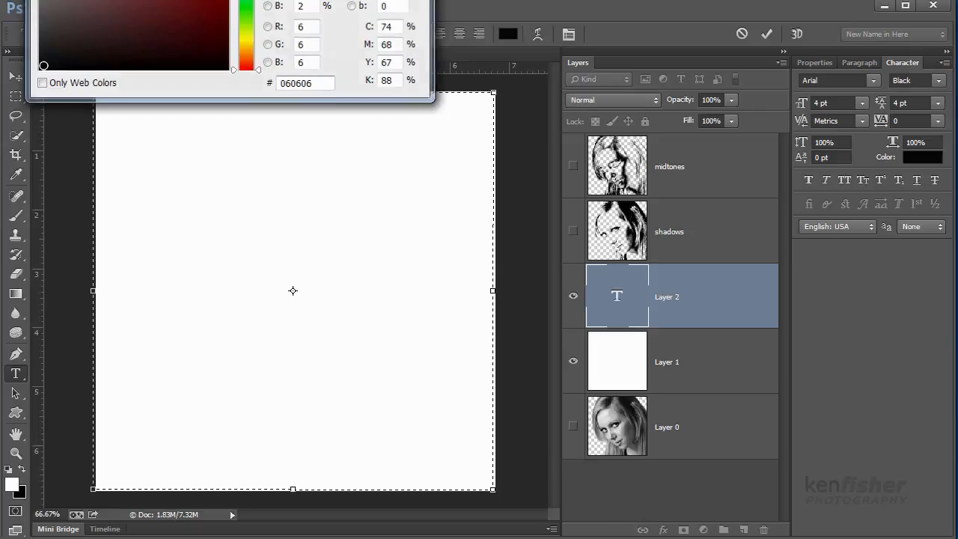
{"action": "key", "text": "Return"}
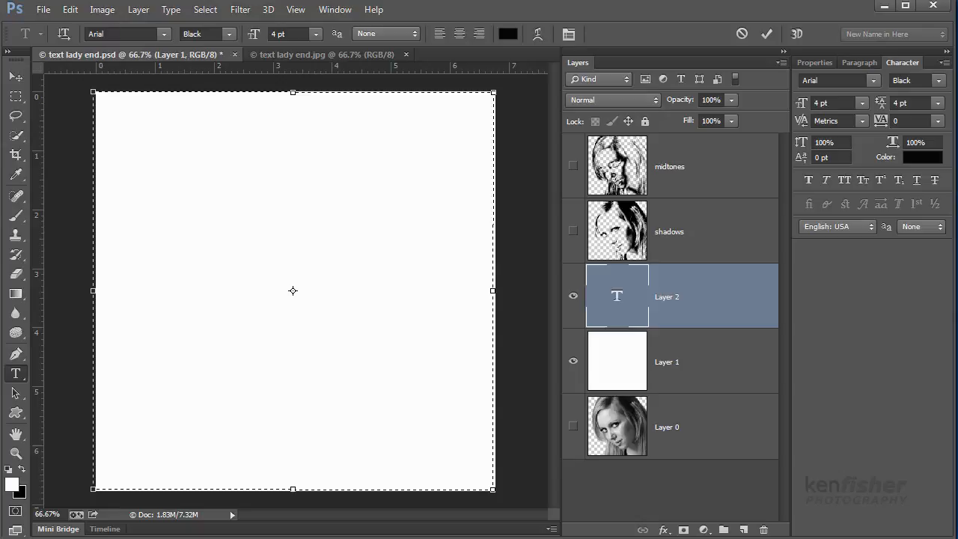
Switch to the Lorem Ipsum Generator in the browser, generate 2000 words and copy the generated text
{"action": "left_click_drag", "start_coordinate": [0, 46], "coordinate": [511, 45]}
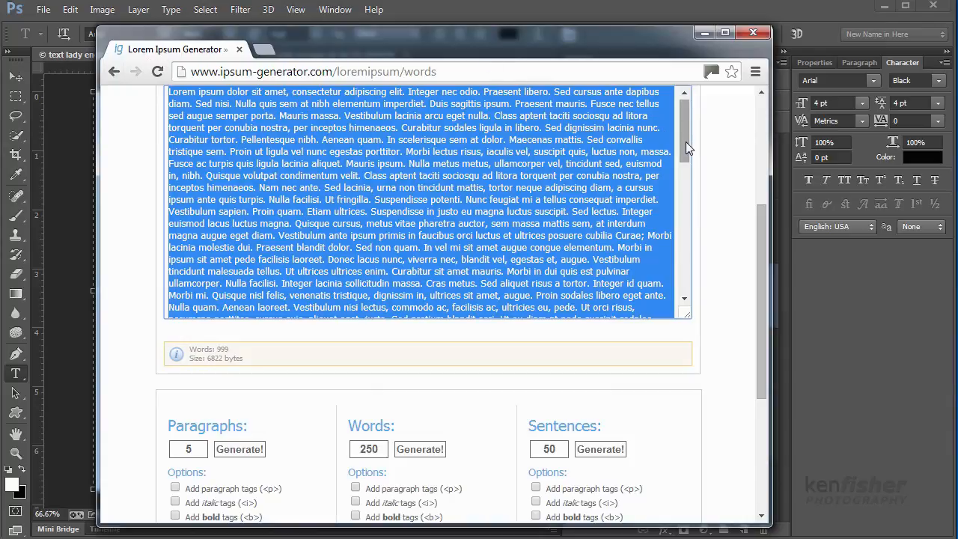
{"action": "double_click", "coordinate": [385, 448]}
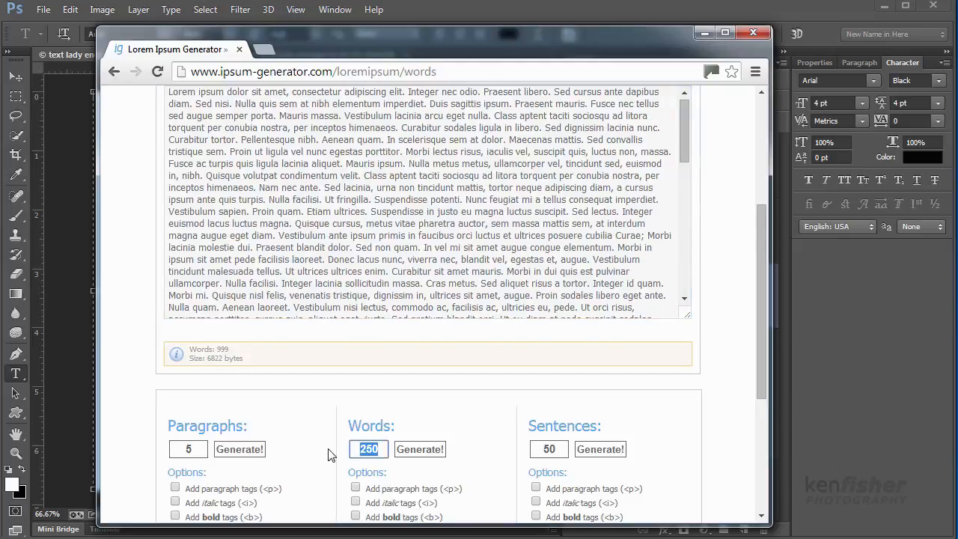
{"action": "type", "text": "200"}
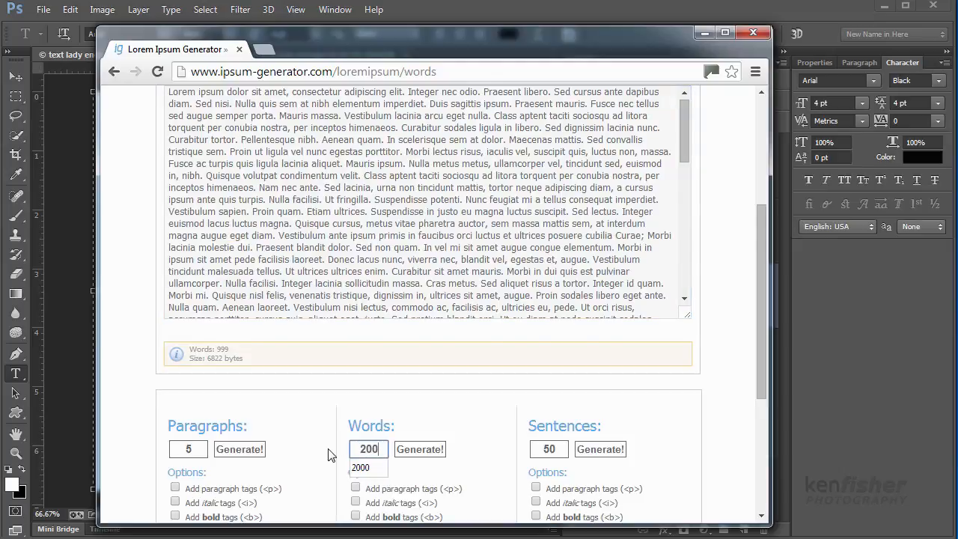
{"action": "type", "text": "0"}
{"action": "left_click", "coordinate": [417, 452]}
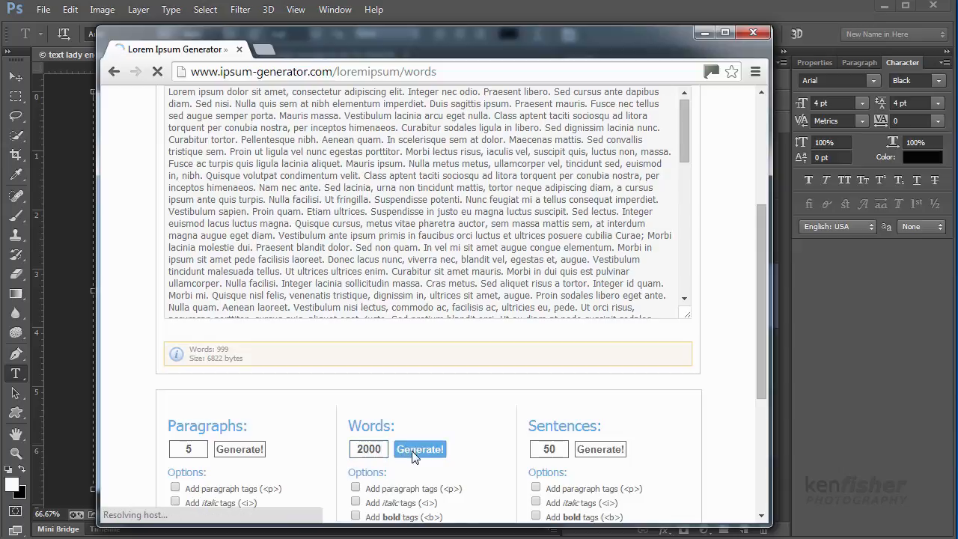
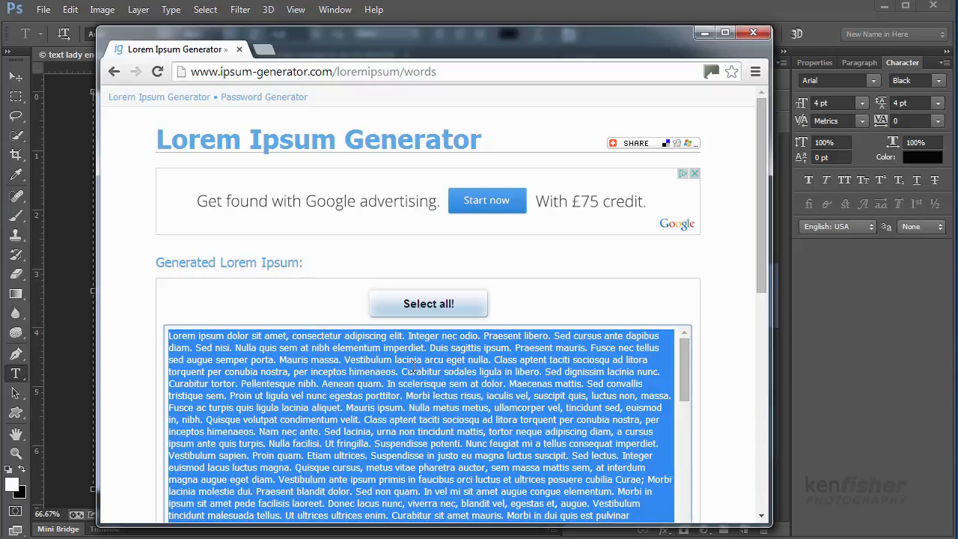
{"action": "key", "text": "ctrl+c"}
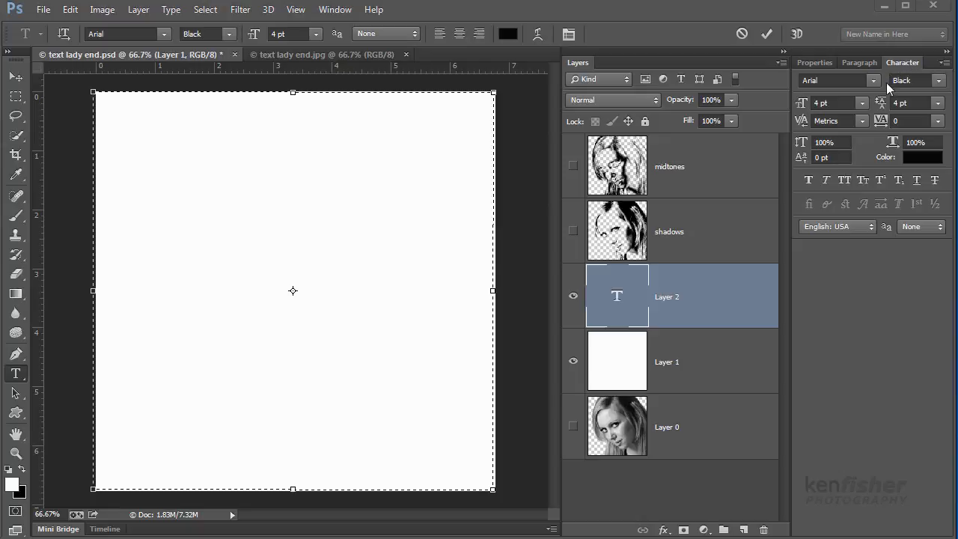
Choose the Black style of Arial, paste the copied lorem ipsum into the canvas-wide text box and commit the text
{"action": "left_click", "coordinate": [940, 80]}
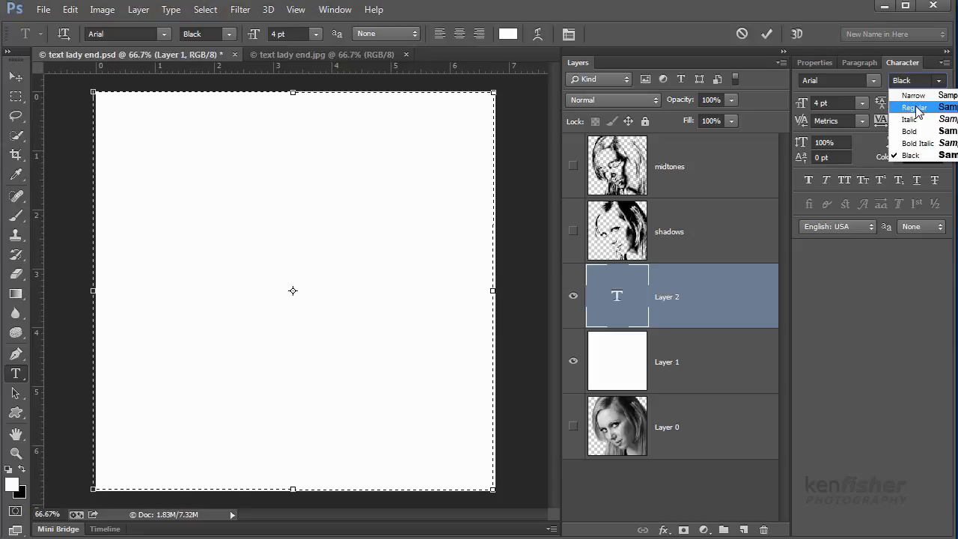
{"action": "left_click", "coordinate": [915, 155]}
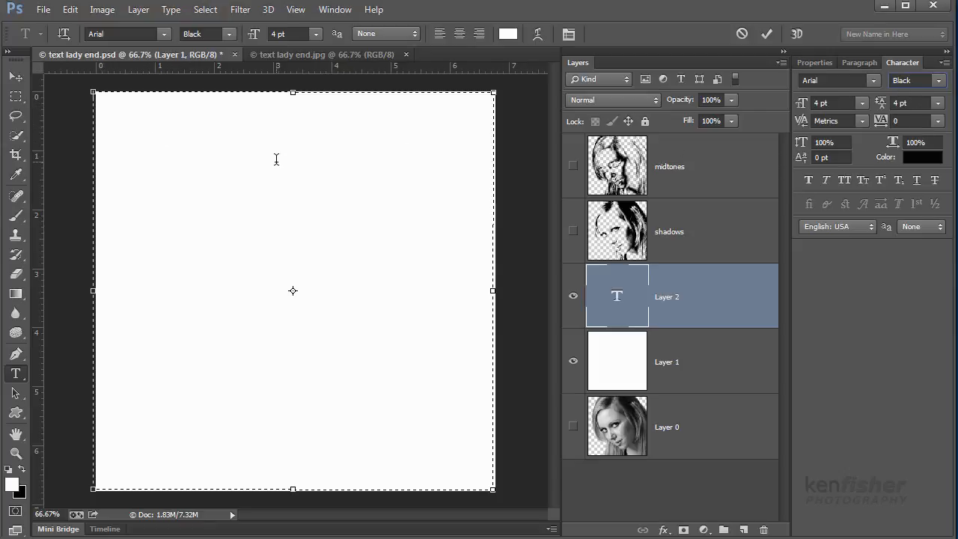
{"action": "key", "text": "ctrl+v"}
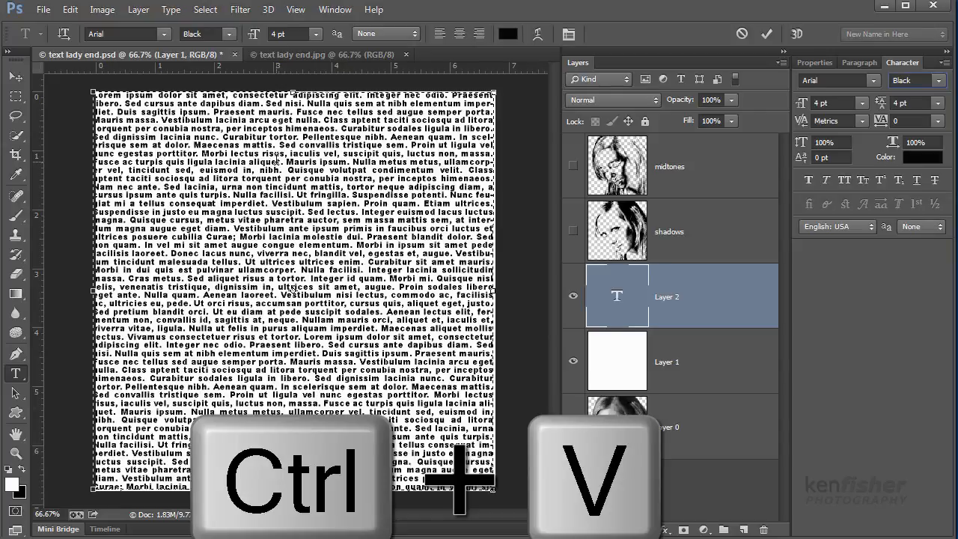
{"action": "left_click", "coordinate": [766, 34]}
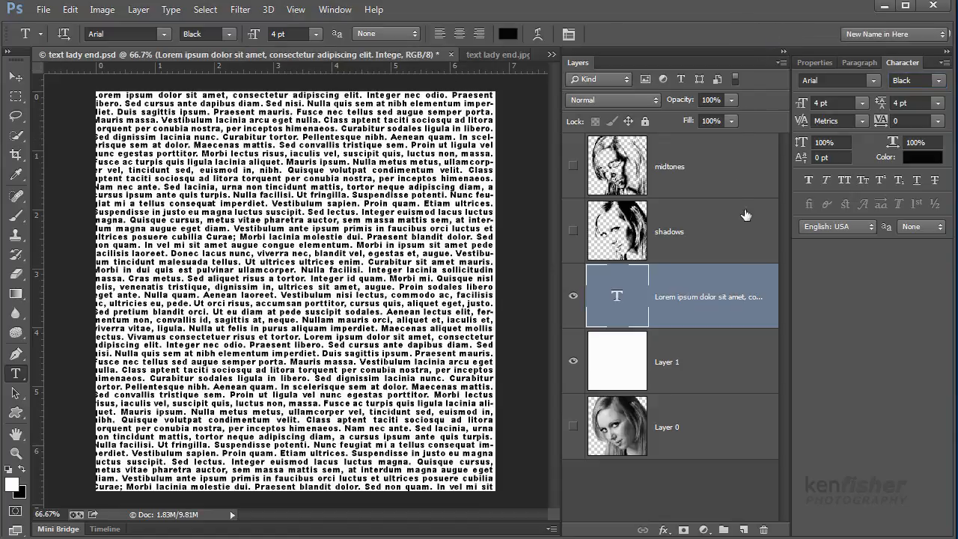
Rename the lorem ipsum text layer as shadows
{"action": "double_click", "coordinate": [700, 302]}
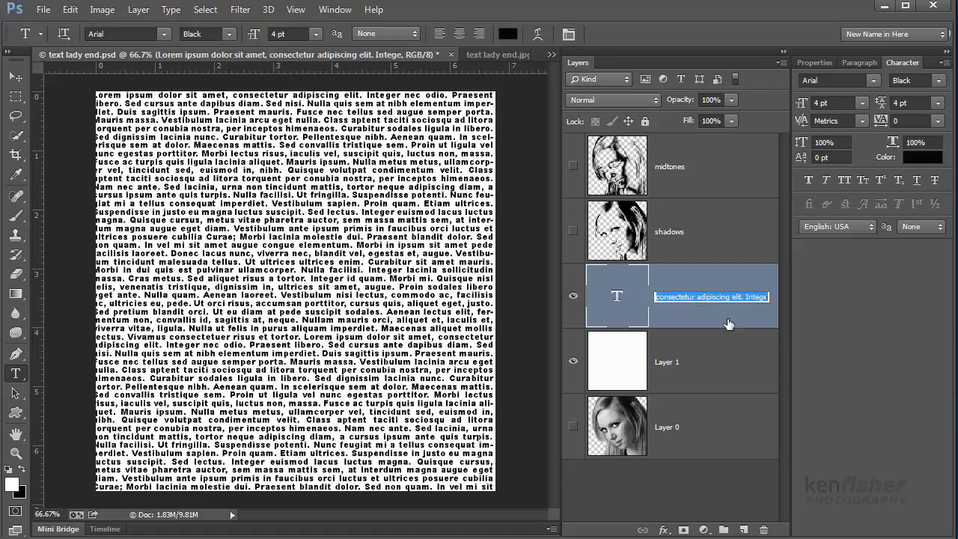
{"action": "type", "text": "shadows"}
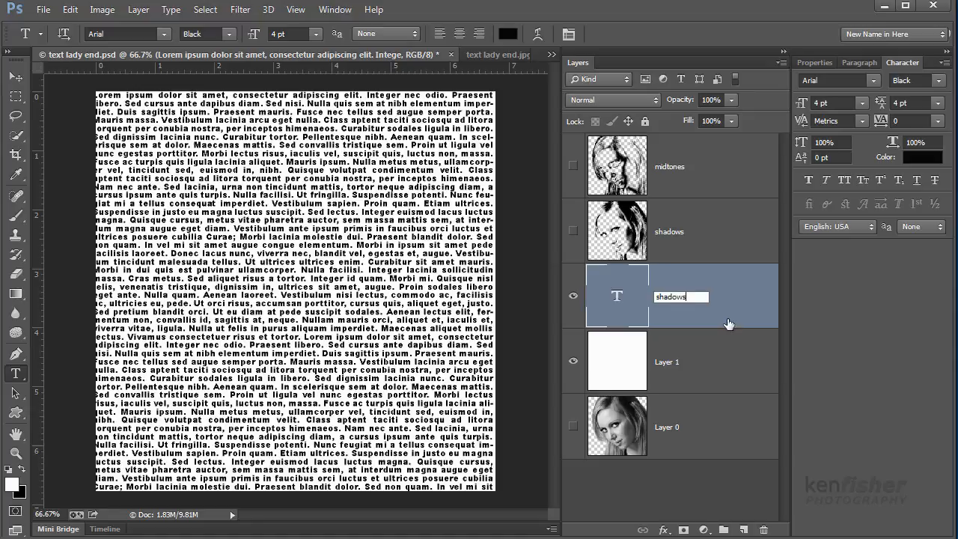
{"action": "key", "text": "Return"}
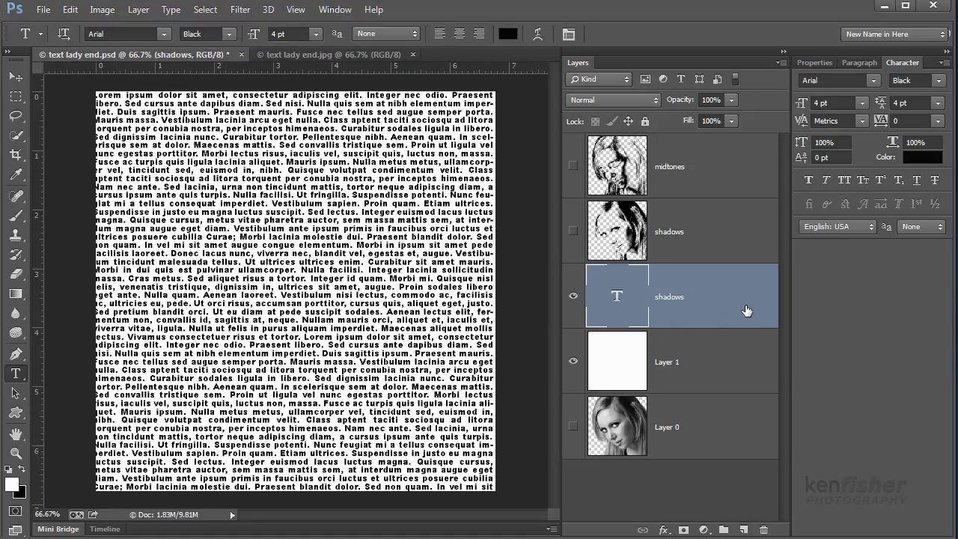
Duplicate the shadows text layer and rename the copy as midtones
{"action": "left_click_drag", "start_coordinate": [747, 311], "coordinate": [744, 530]}
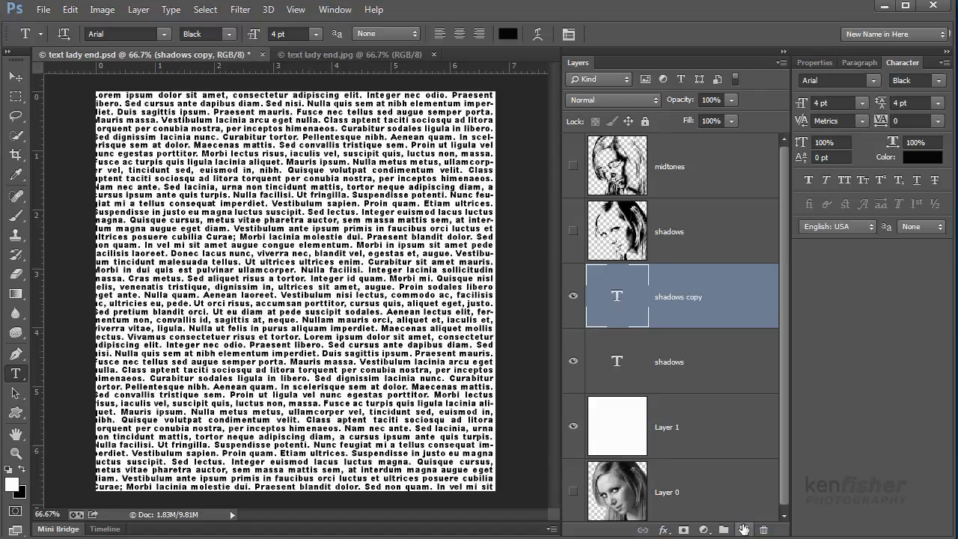
{"action": "double_click", "coordinate": [675, 297]}
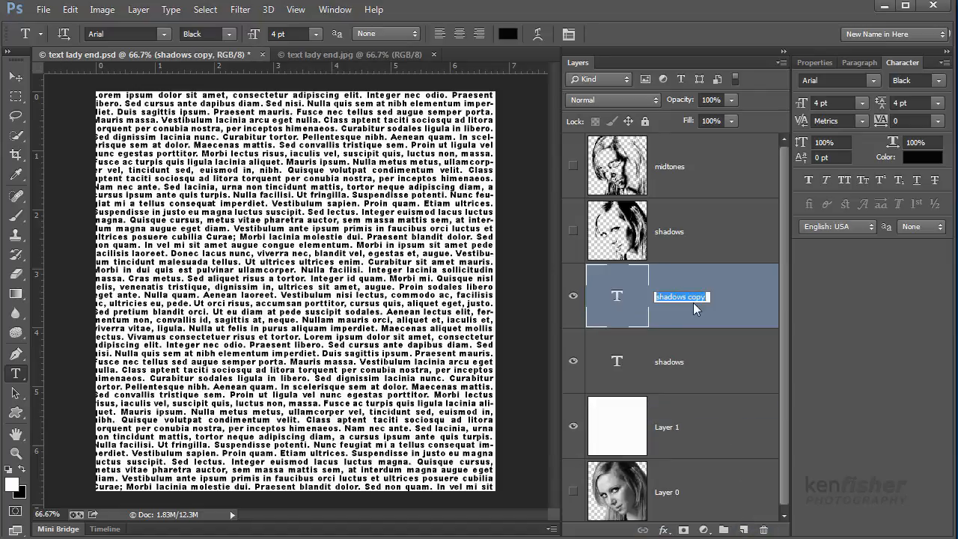
{"action": "type", "text": "mitones"}
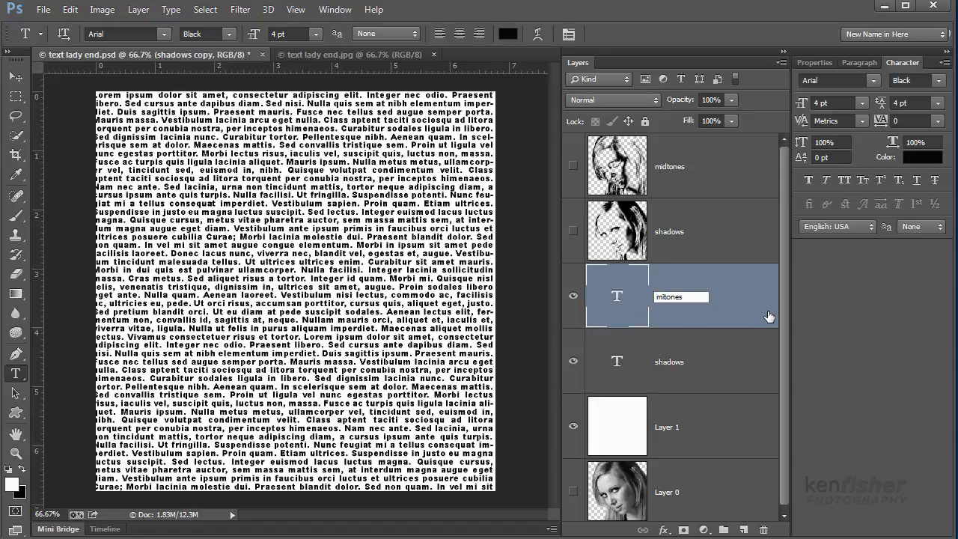
{"action": "left_click", "coordinate": [766, 315]}
{"action": "double_click", "coordinate": [664, 297]}
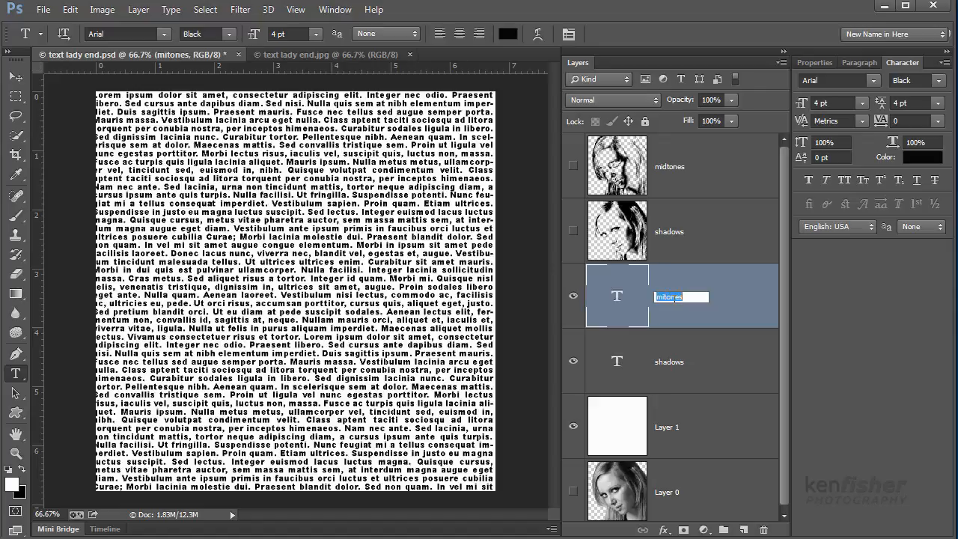
{"action": "type", "text": "mi"}
{"action": "left_click", "coordinate": [738, 318]}
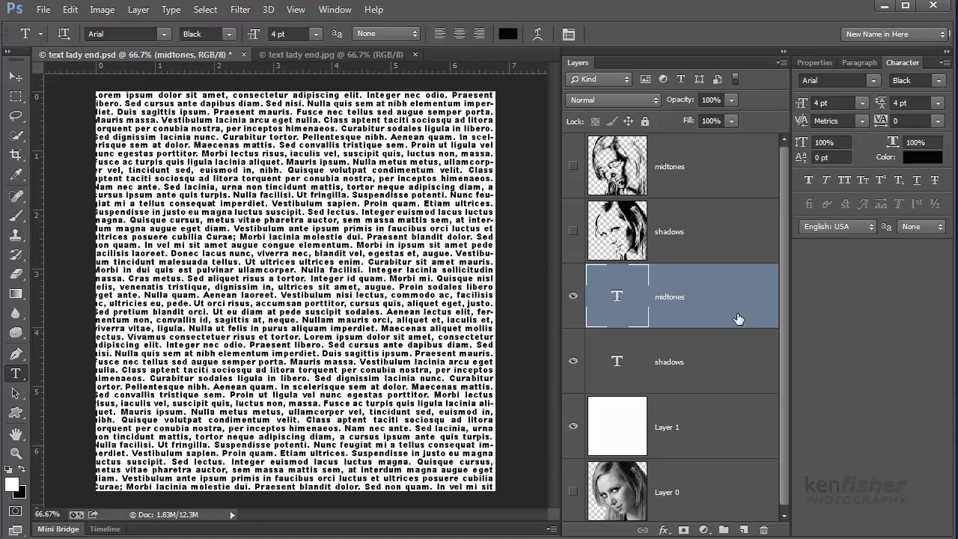
Set the midtones text layer's font style to Regular and hide both text layers
{"action": "left_click", "coordinate": [939, 81]}
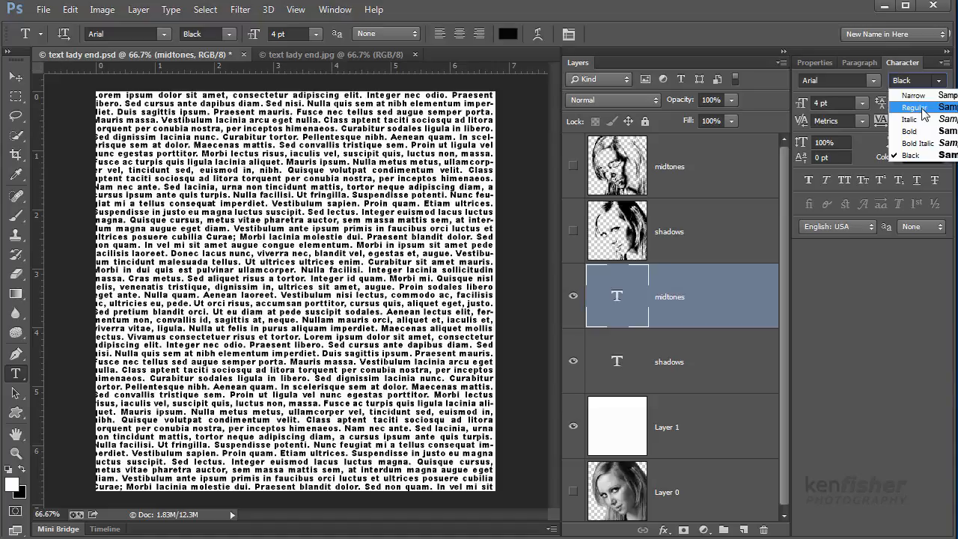
{"action": "left_click", "coordinate": [923, 110]}
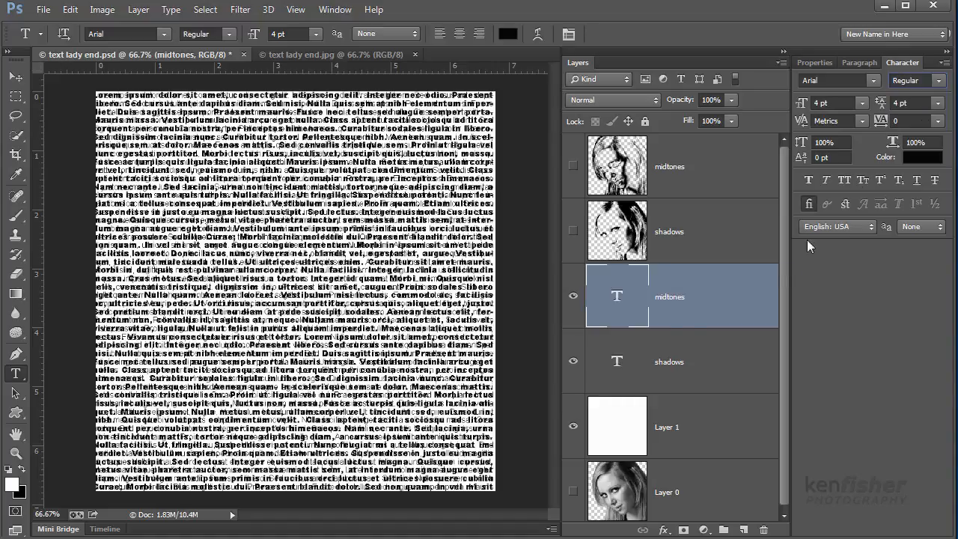
{"action": "left_click", "coordinate": [573, 363]}
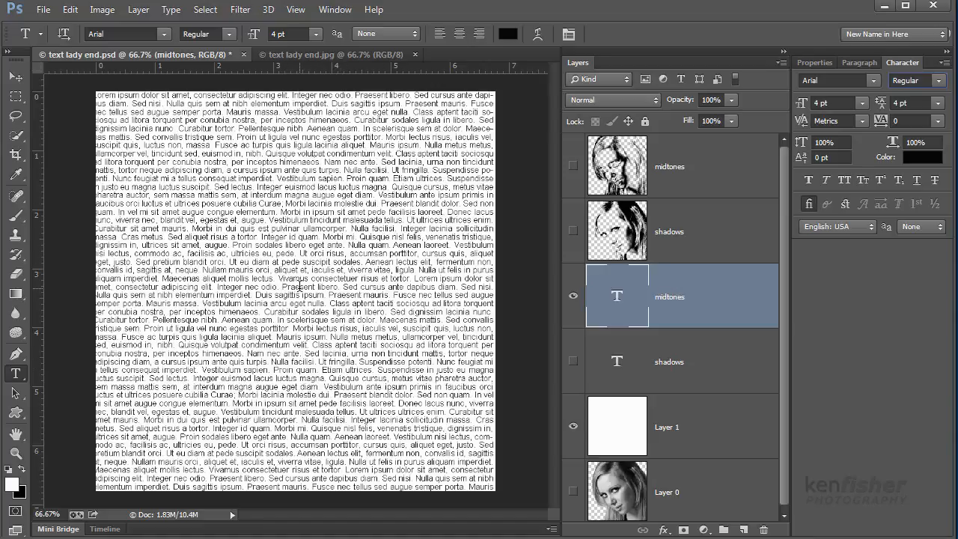
{"action": "left_click", "coordinate": [573, 298]}
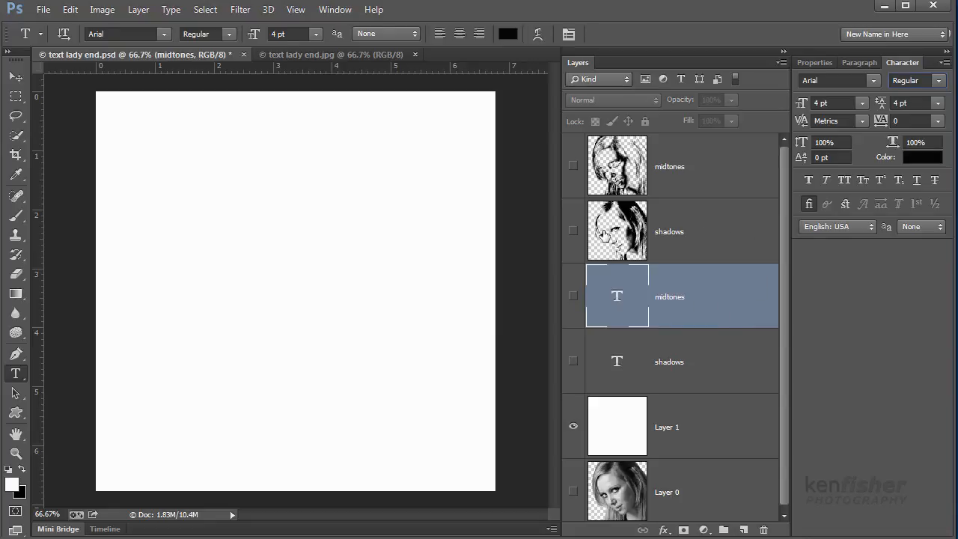
Show the shadows image layer, copy its entire canvas content and hide the layer again
{"action": "left_click", "coordinate": [696, 250]}
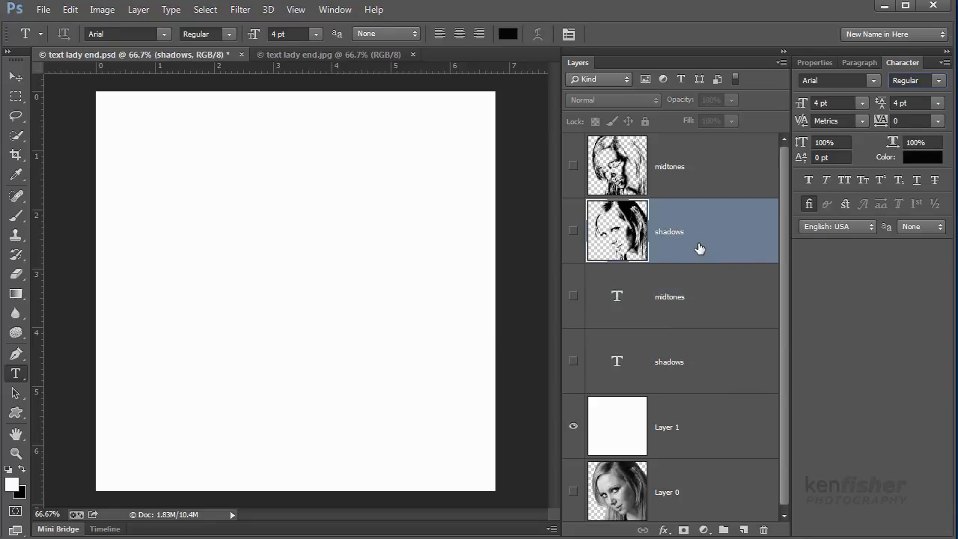
{"action": "left_click", "coordinate": [574, 235]}
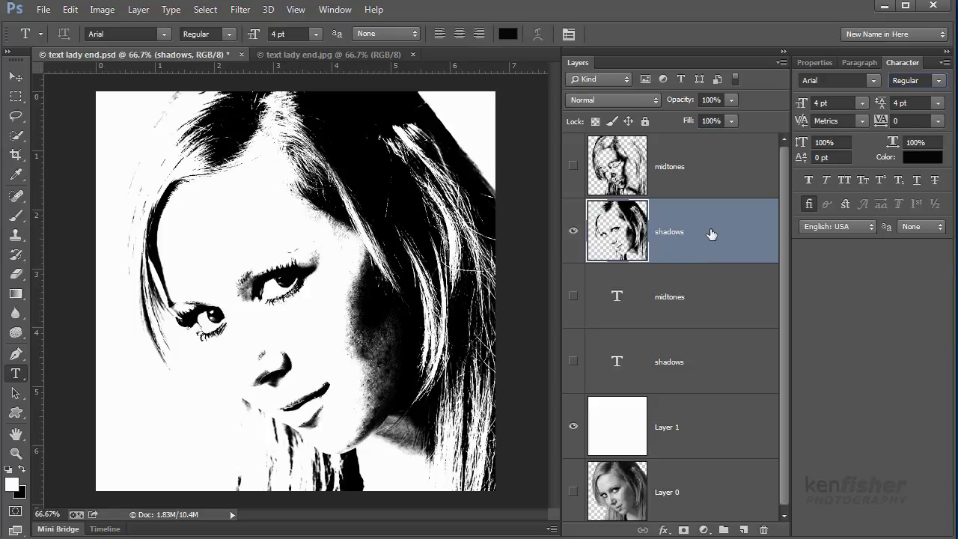
{"action": "key", "text": "ctrl+a"}
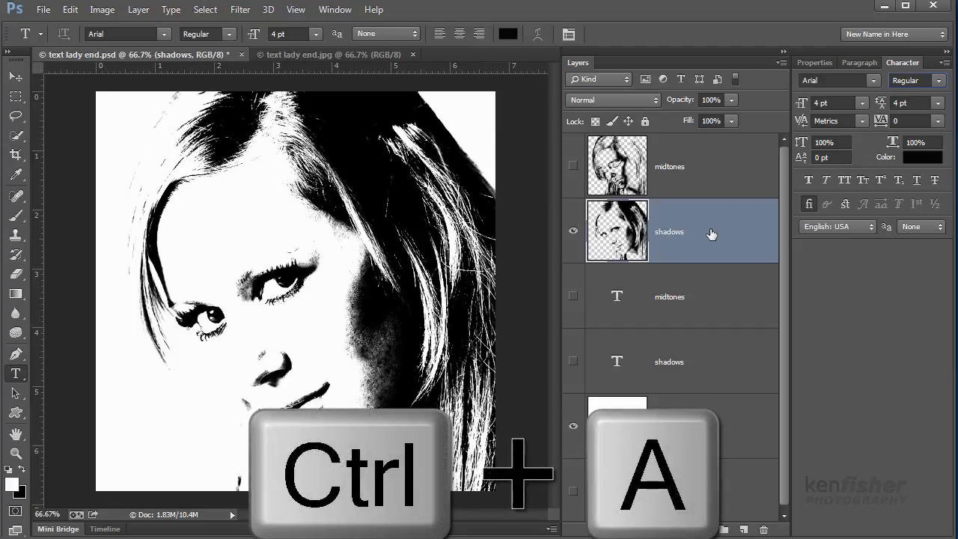
{"action": "key", "text": "ctrl+c"}
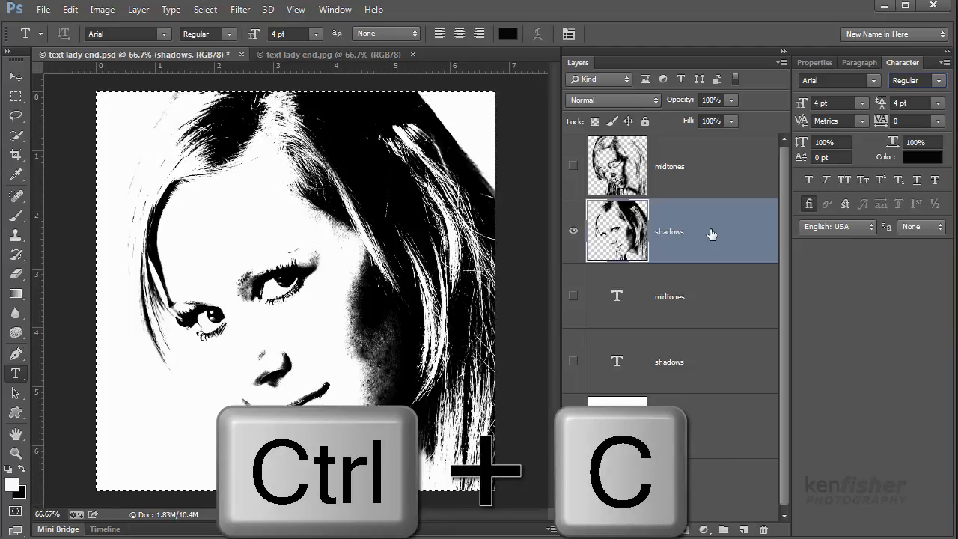
{"action": "left_click", "coordinate": [574, 232]}
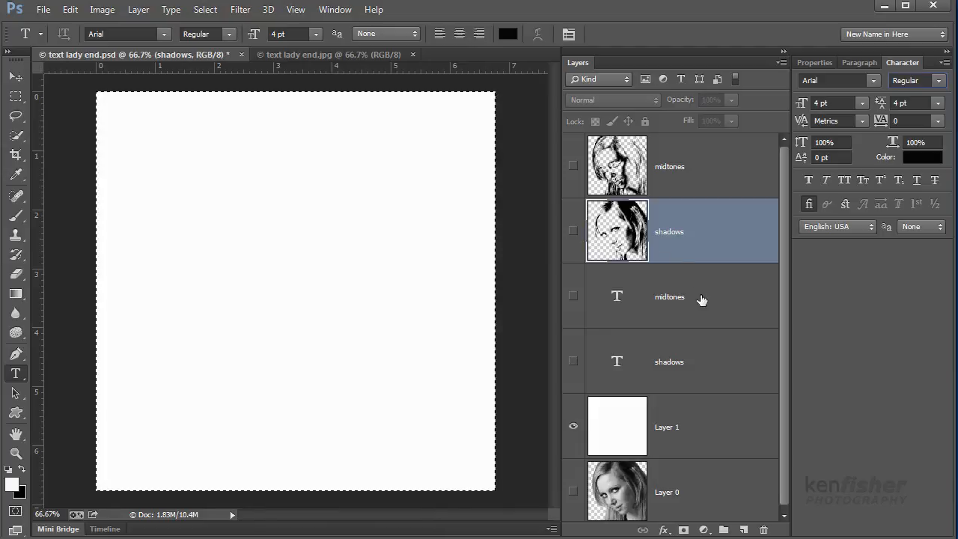
Add a layer mask to the shadows text layer, paste the copied shadows image into the mask and deselect
{"action": "left_click", "coordinate": [734, 369]}
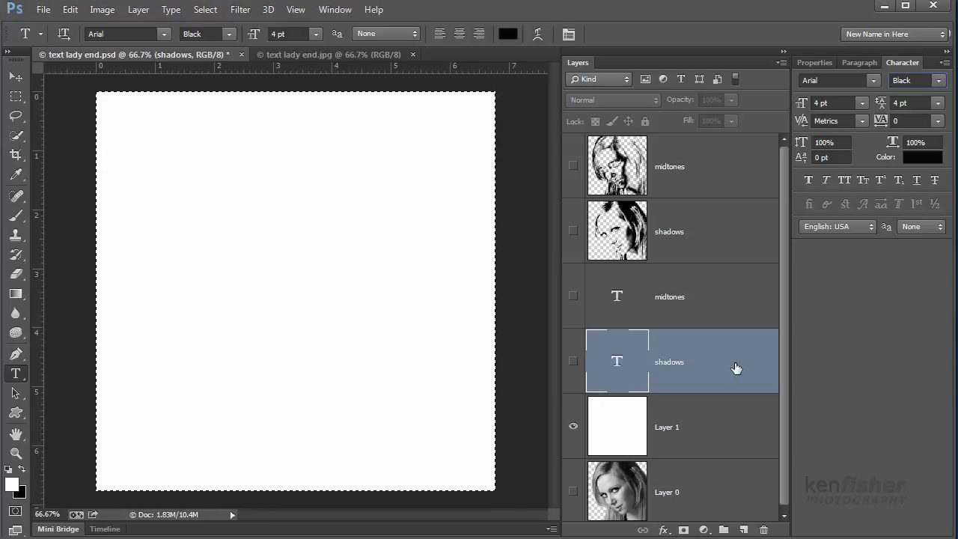
{"action": "left_click", "coordinate": [683, 530]}
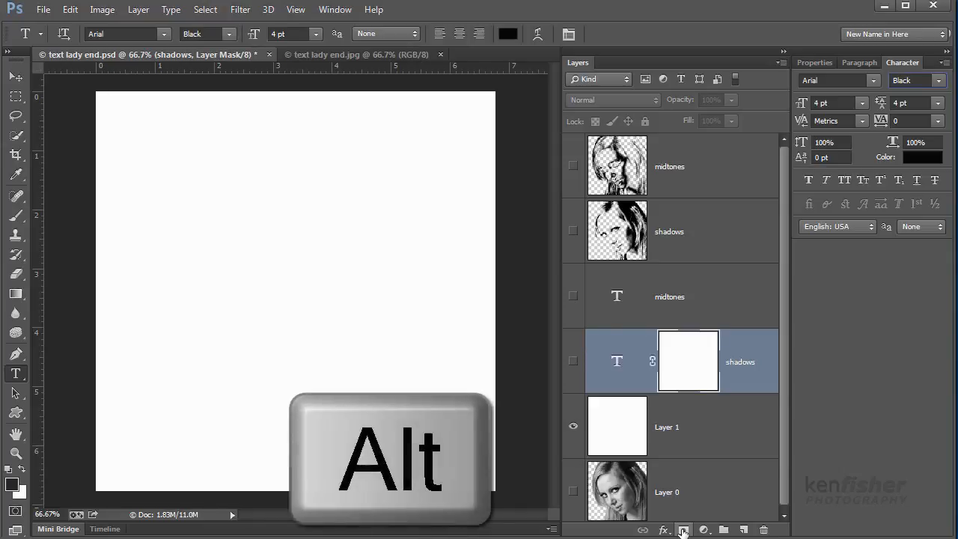
{"action": "left_click", "coordinate": [689, 365], "text": "alt"}
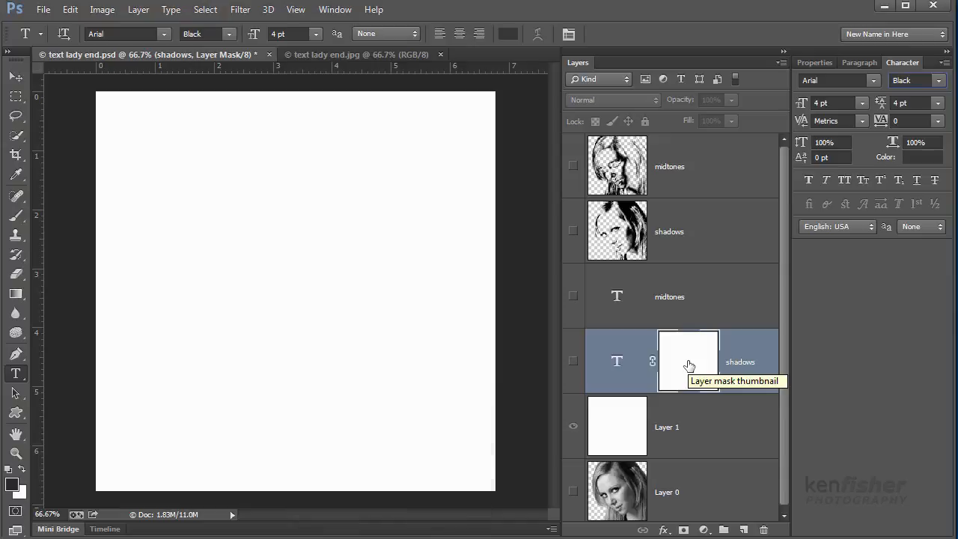
{"action": "key", "text": "ctrl+v"}
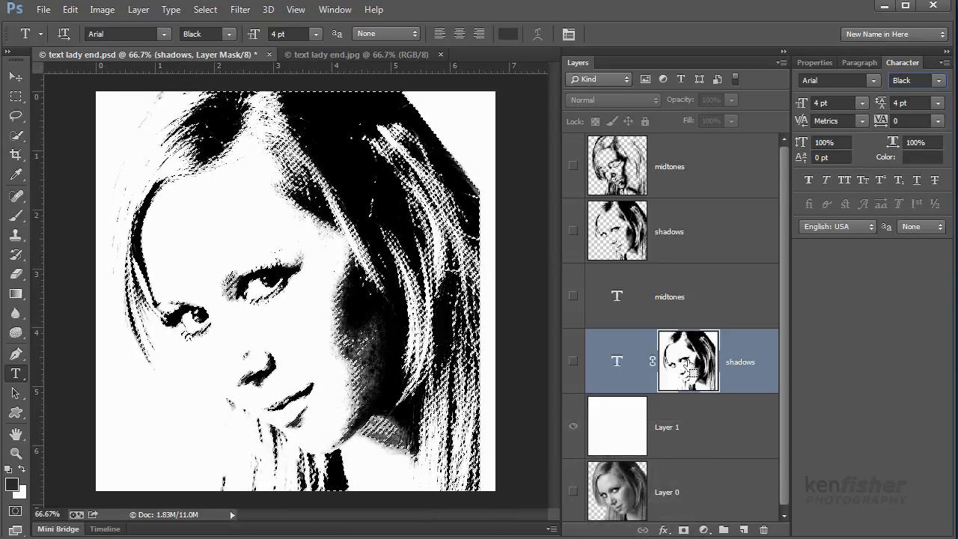
{"action": "key", "text": "ctrl+d"}
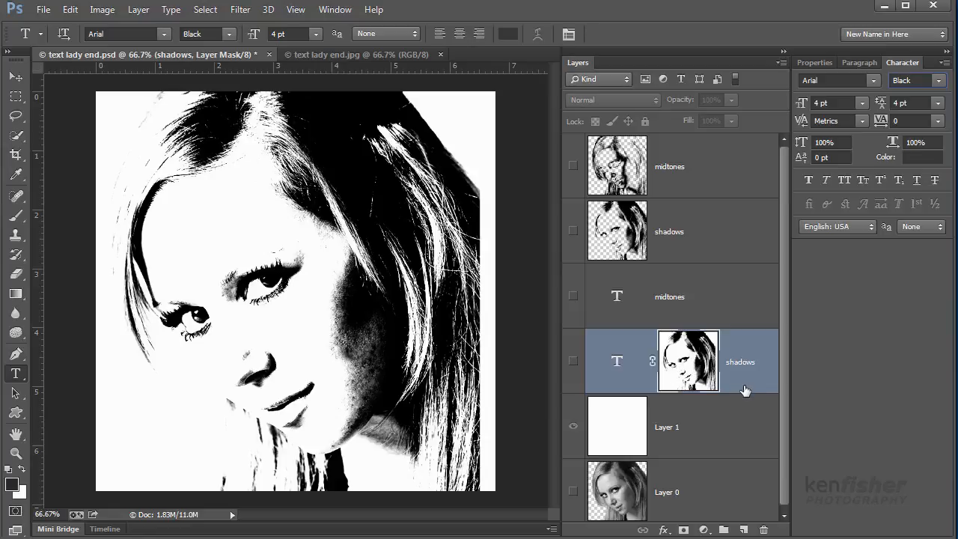
Invert the shadows text layer's mask, then show the layer to check the masked text and hide it again
{"action": "key", "text": "ctrl+i"}
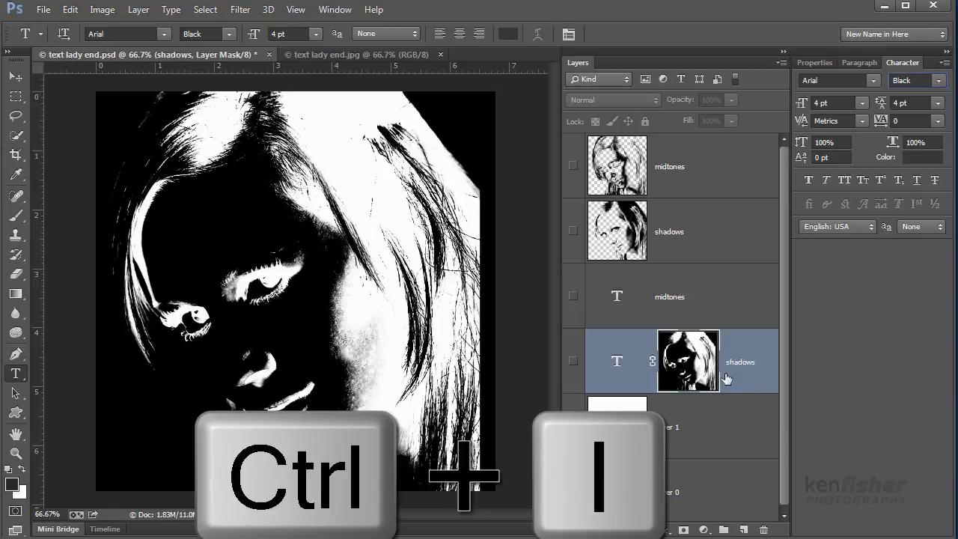
{"action": "left_click", "coordinate": [573, 365]}
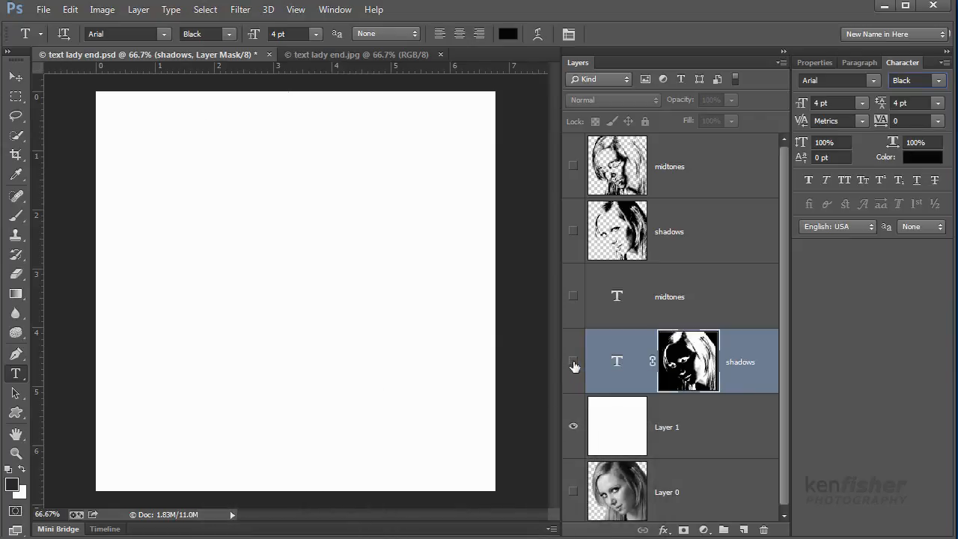
{"action": "left_click", "coordinate": [573, 363]}
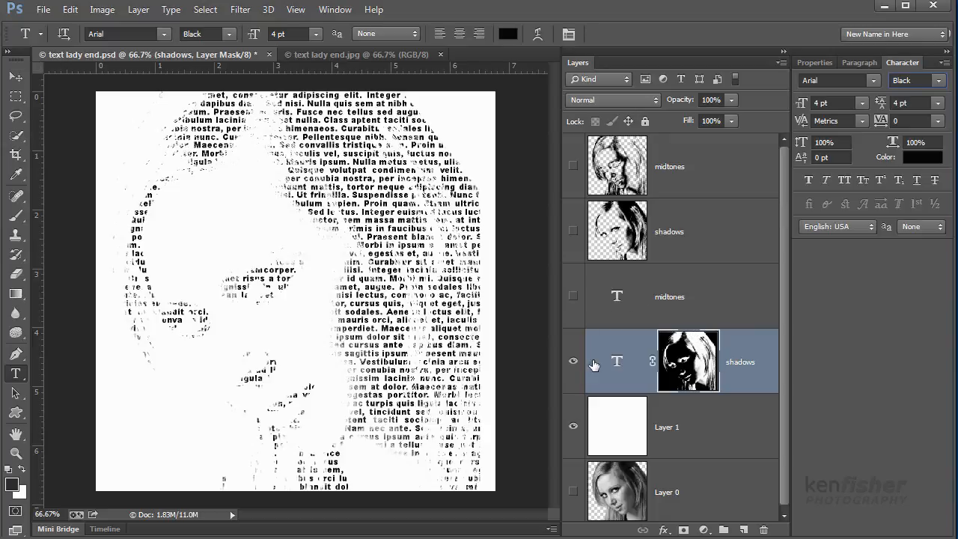
{"action": "left_click", "coordinate": [573, 363]}
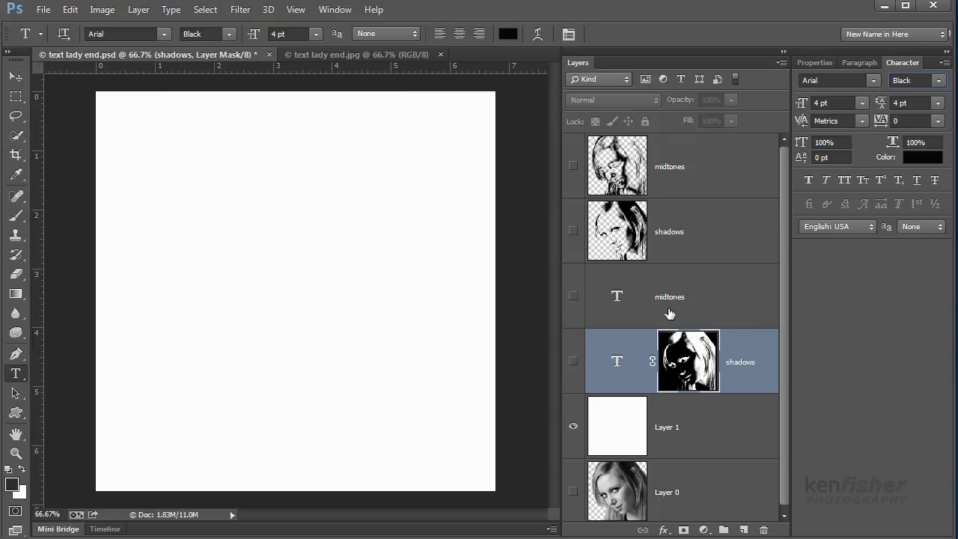
Show the midtones image layer, copy its entire canvas content and hide the layer again
{"action": "left_click", "coordinate": [723, 165]}
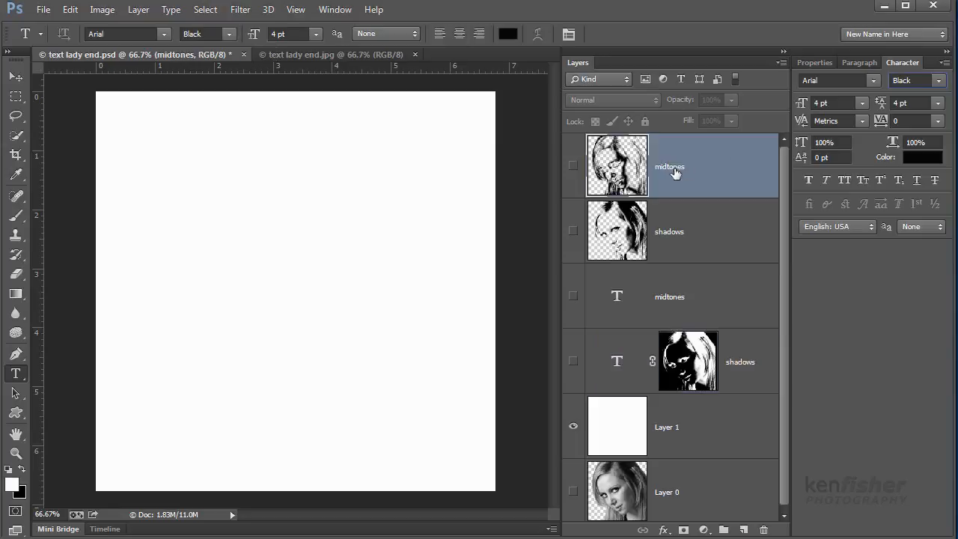
{"action": "left_click", "coordinate": [573, 168]}
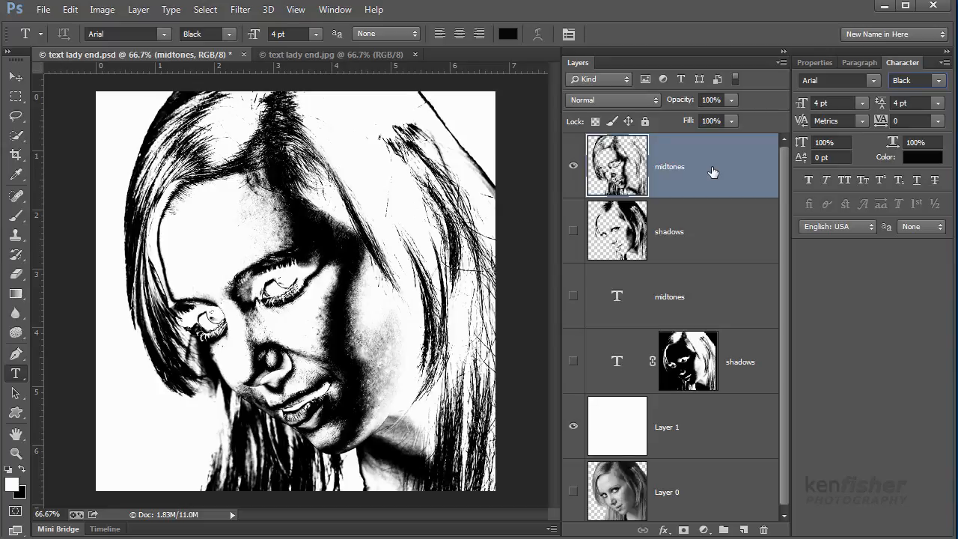
{"action": "key", "text": "ctrl+a"}
{"action": "left_click", "coordinate": [573, 165]}
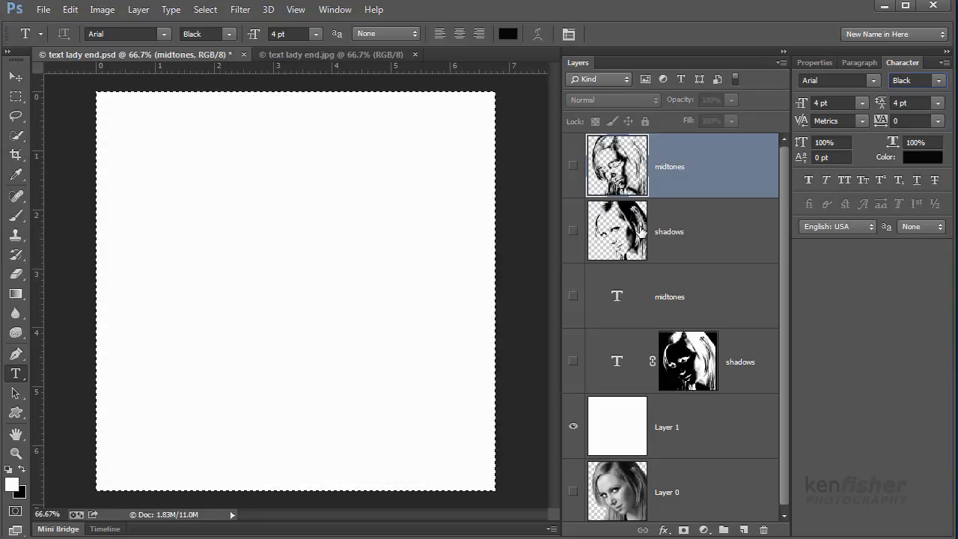
Add a layer mask to the midtones text layer, paste the copied midtones image into the mask and deselect
{"action": "left_click", "coordinate": [709, 305]}
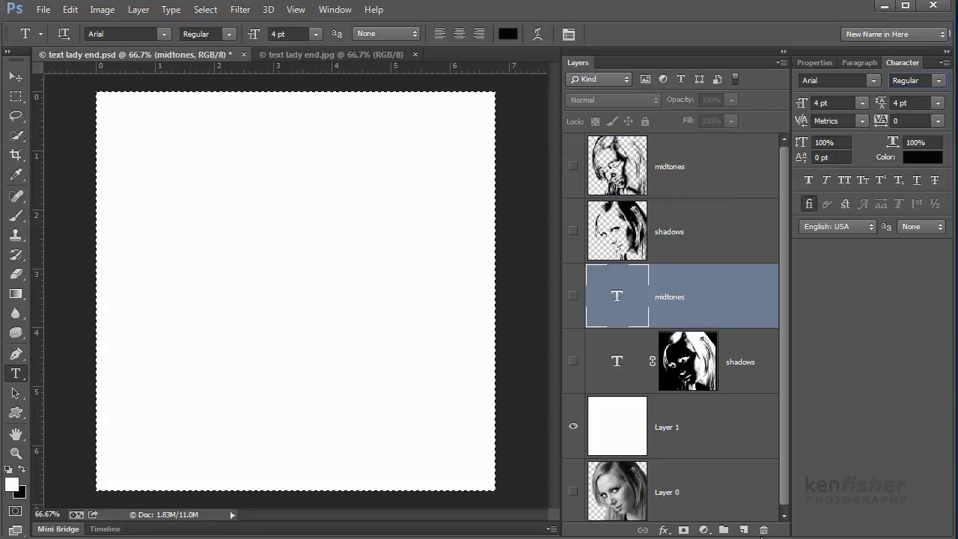
{"action": "left_click", "coordinate": [683, 530]}
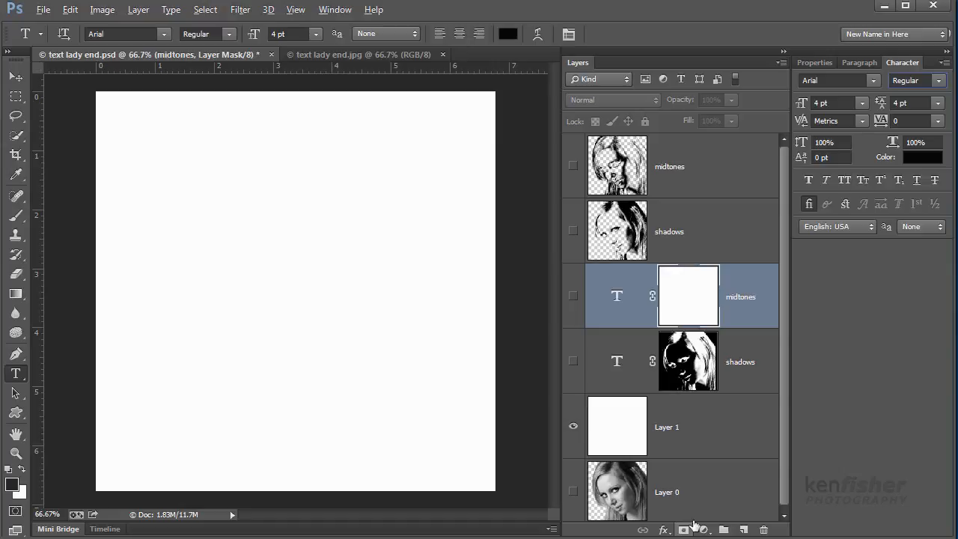
{"action": "left_click", "coordinate": [683, 303], "text": "alt"}
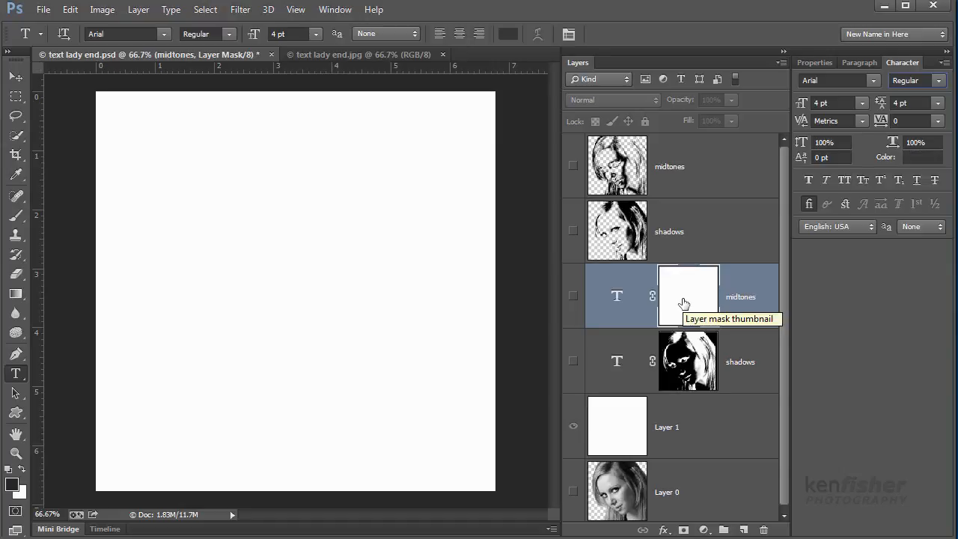
{"action": "left_click_drag", "start_coordinate": [683, 302], "coordinate": [684, 304]}
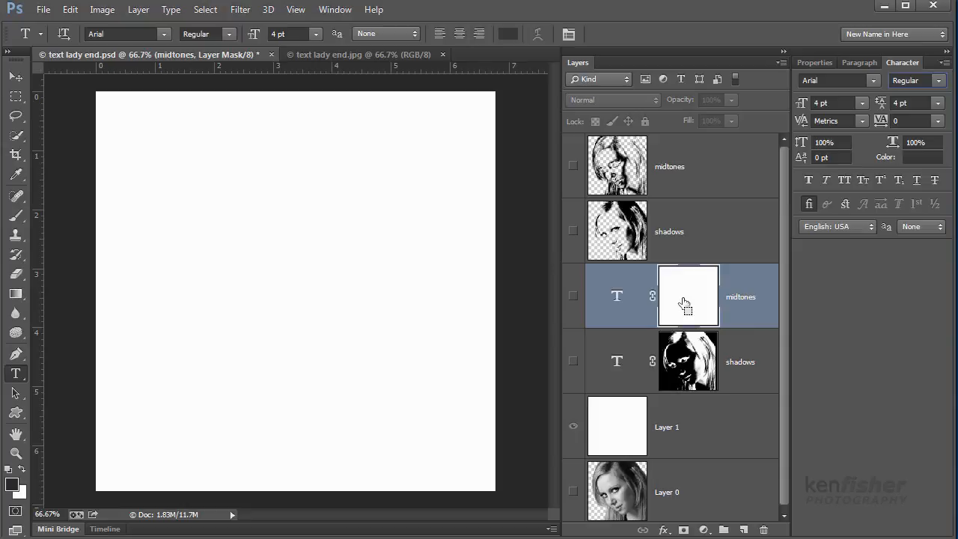
{"action": "key", "text": "ctrl+v"}
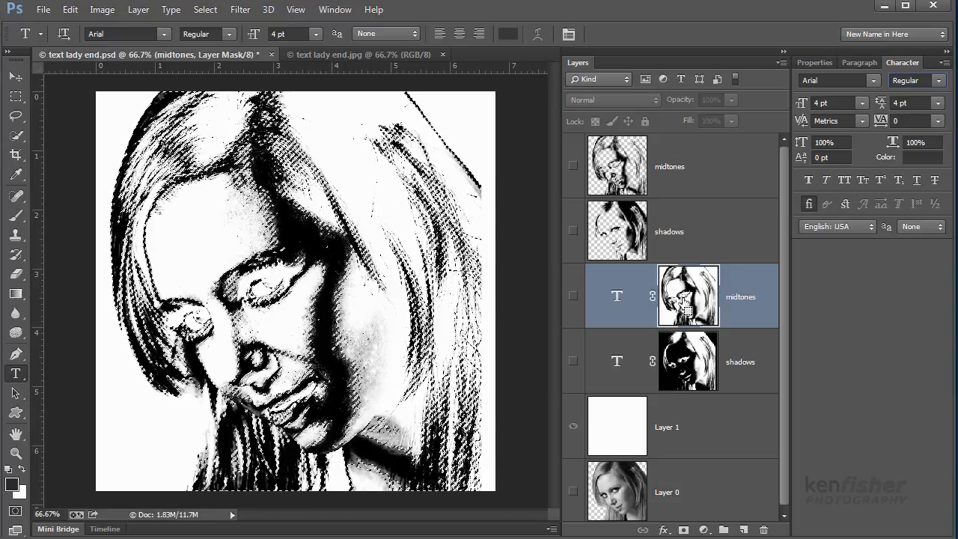
{"action": "key", "text": "ctrl+d"}
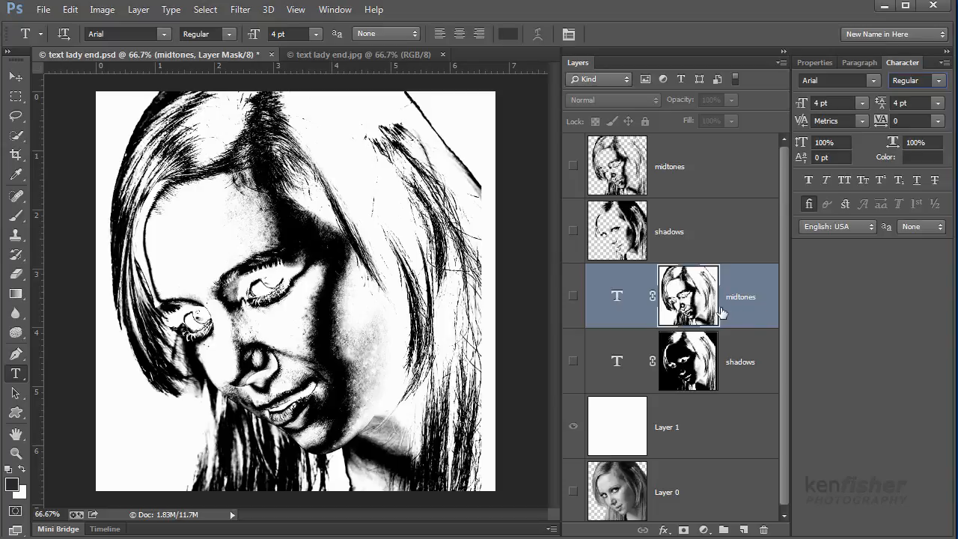
Invert the midtones text layer's mask and make both the midtones and shadows text layers visible
{"action": "left_click", "coordinate": [572, 299]}
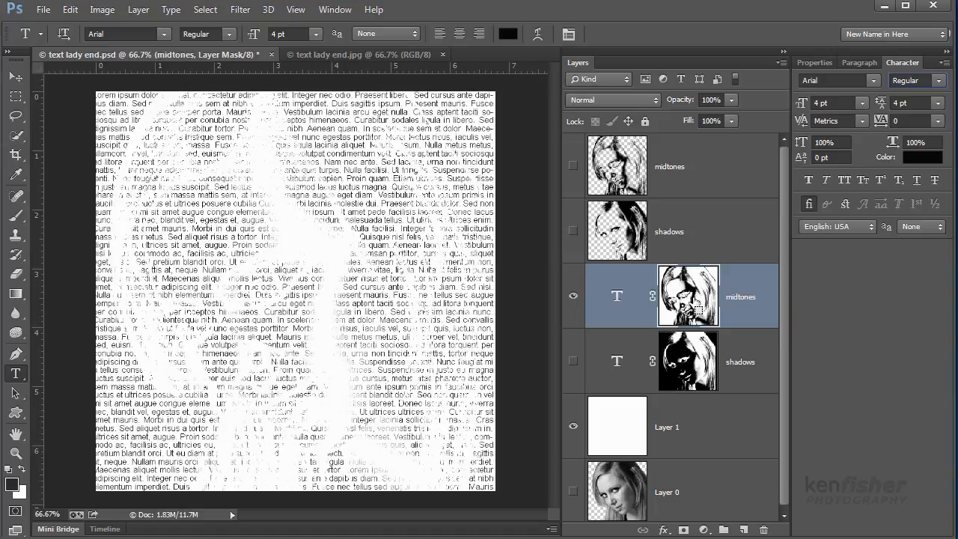
{"action": "key", "text": "ctrl+i"}
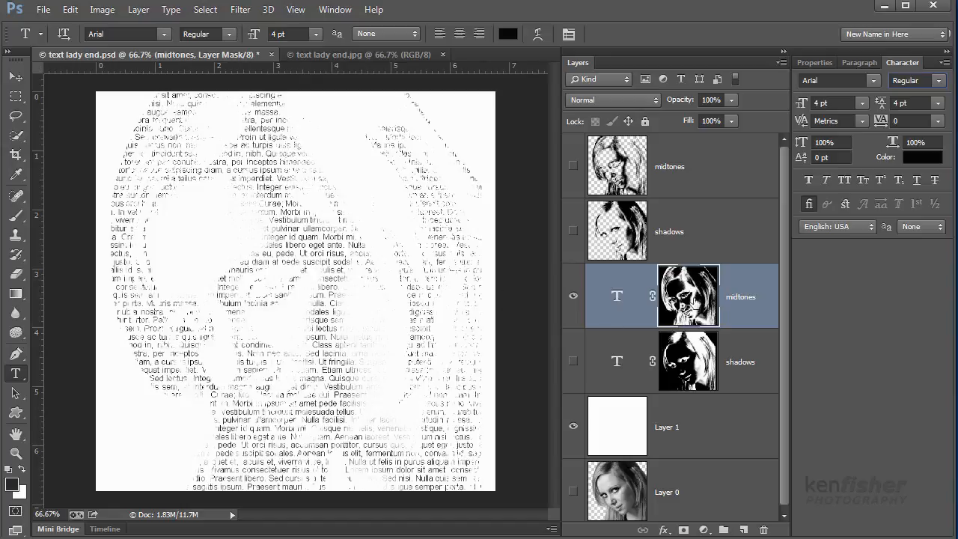
{"action": "left_click", "coordinate": [574, 362]}
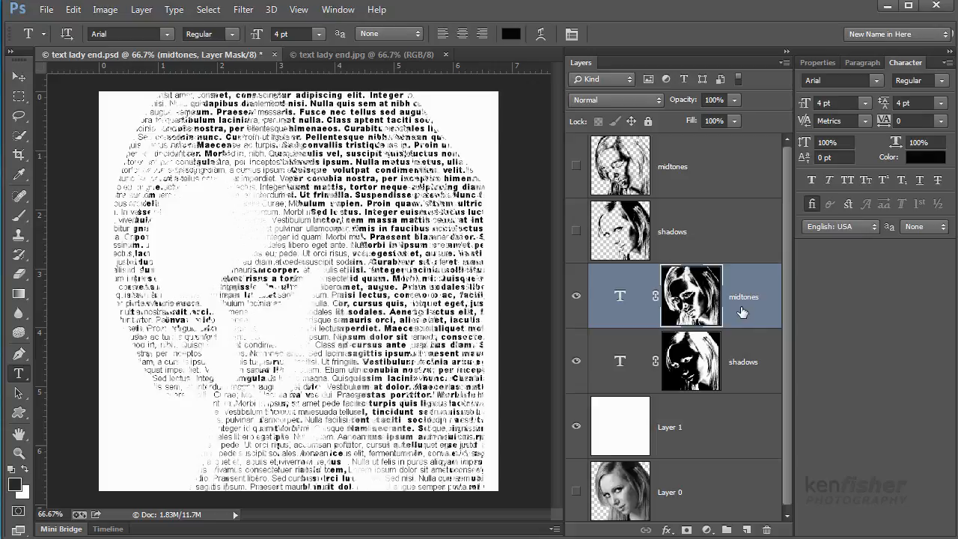
Stamp all visible layers into a new layer above the midtones text layer and set the foreground color to red, f10606
{"action": "key", "text": "ctrl+shift+alt+e"}
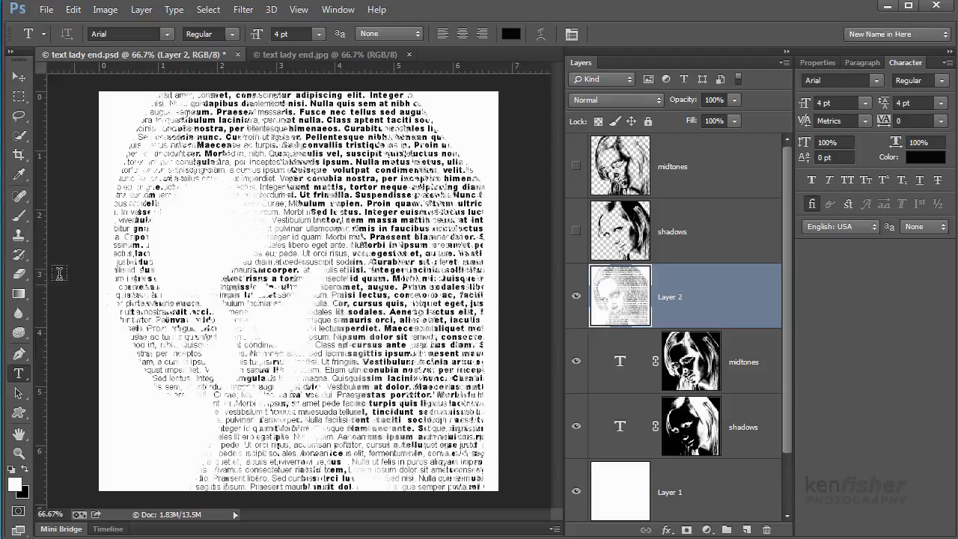
{"action": "left_click", "coordinate": [16, 486]}
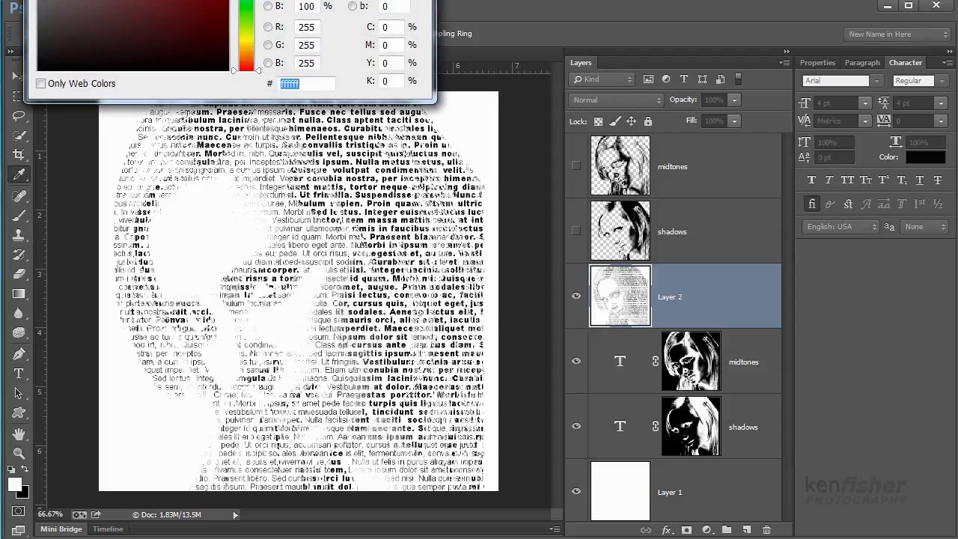
{"action": "type", "text": "f10606"}
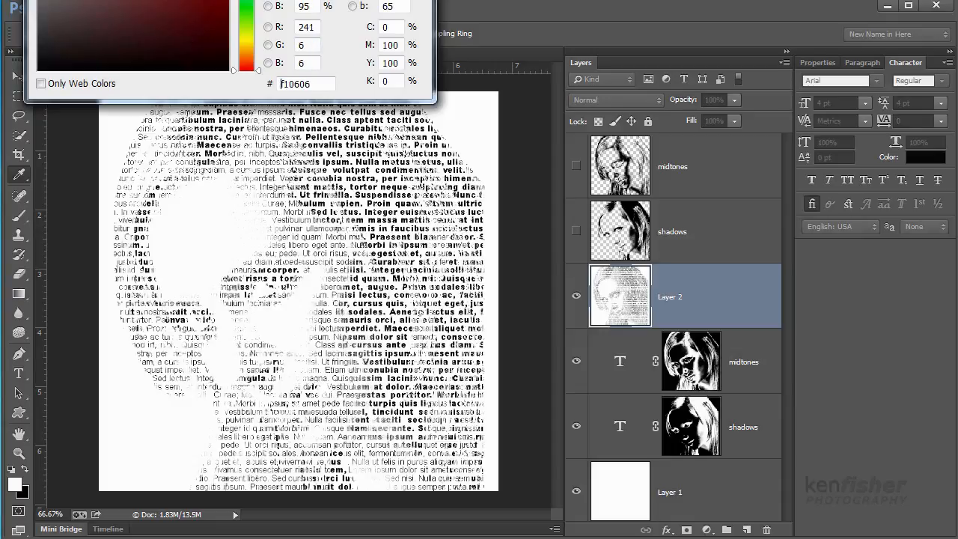
{"action": "left_click_drag", "start_coordinate": [353, 0], "coordinate": [457, 117]}
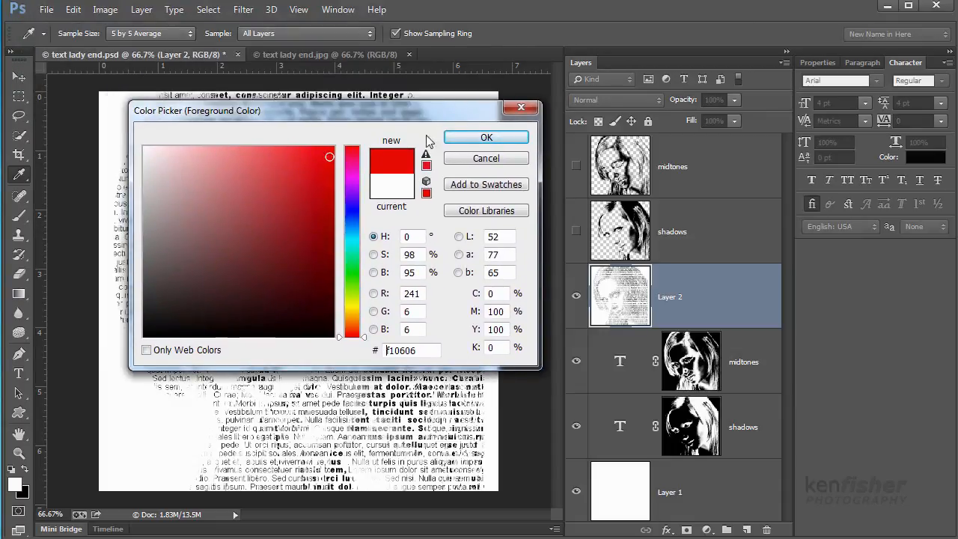
{"action": "left_click", "coordinate": [487, 137]}
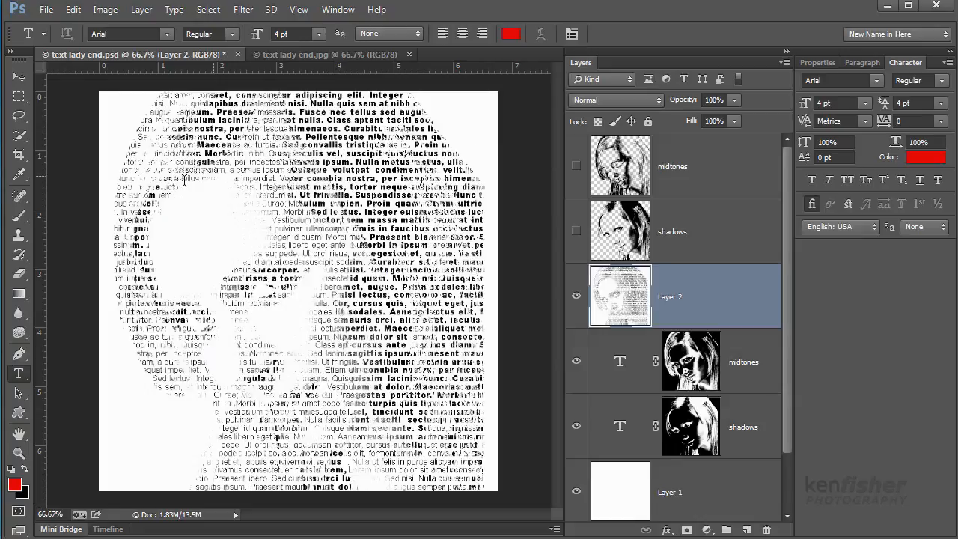
Paint red over the text in the upper hair area of Layer 2 using the Brush tool in Color mode
{"action": "left_click", "coordinate": [18, 214]}
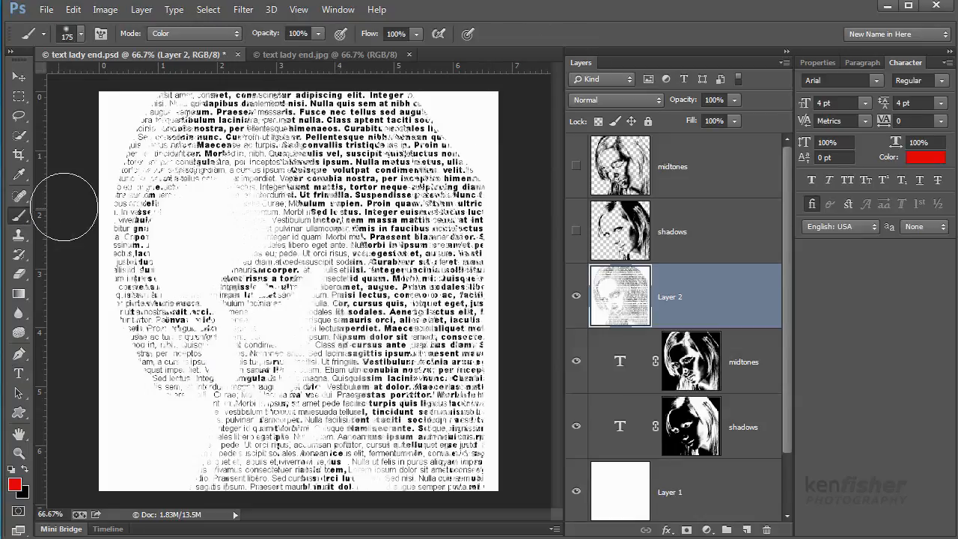
{"action": "left_click", "coordinate": [237, 33]}
{"action": "left_click", "coordinate": [156, 431]}
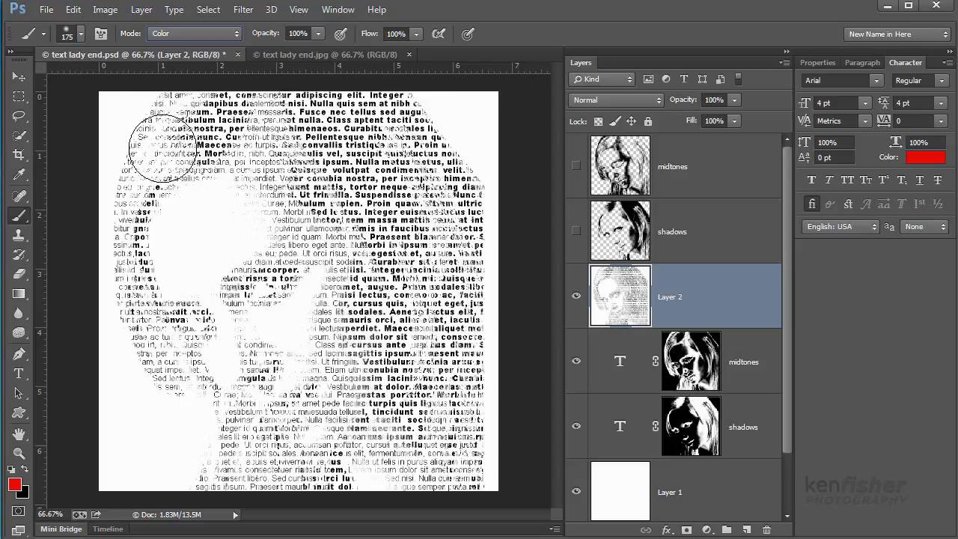
{"action": "mouse_move", "coordinate": [162, 144]}
{"action": "left_mouse_down"}
{"action": "mouse_move", "coordinate": [258, 123]}
{"action": "mouse_move", "coordinate": [427, 135]}
{"action": "mouse_move", "coordinate": [314, 124]}
{"action": "mouse_move", "coordinate": [415, 161]}
{"action": "mouse_move", "coordinate": [475, 213]}
{"action": "mouse_move", "coordinate": [479, 239]}
{"action": "mouse_move", "coordinate": [399, 173]}
{"action": "left_mouse_up"}
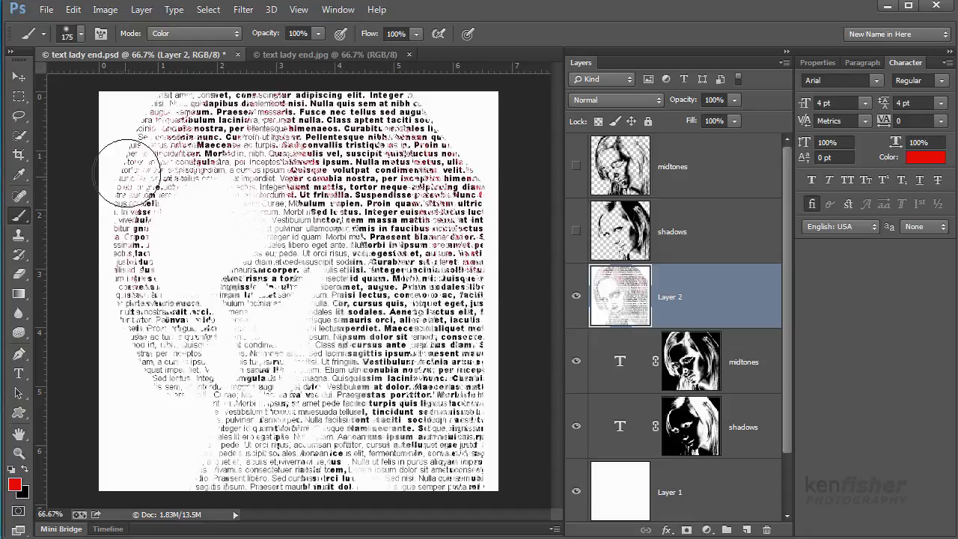
Change the foreground color to a strong blue and brush it over the text in the face and lower hair on Layer 2
{"action": "left_click", "coordinate": [15, 487]}
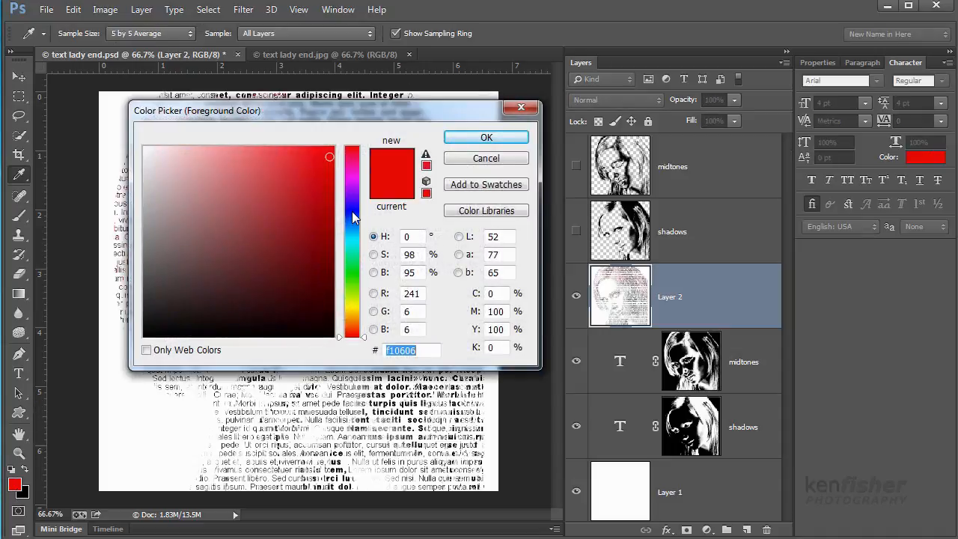
{"action": "left_click", "coordinate": [352, 212]}
{"action": "left_click", "coordinate": [321, 192]}
{"action": "left_click", "coordinate": [316, 183]}
{"action": "left_click", "coordinate": [487, 139]}
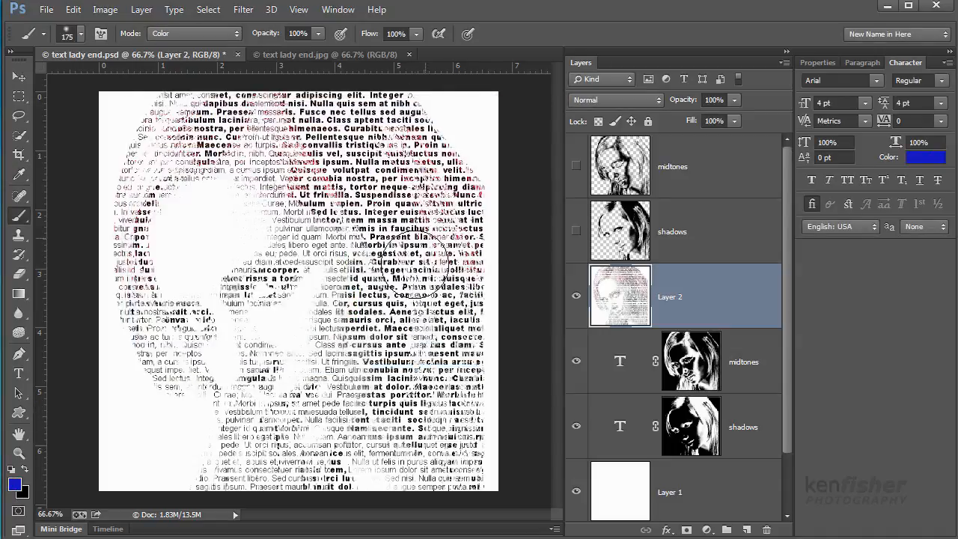
{"action": "mouse_move", "coordinate": [260, 286]}
{"action": "left_mouse_down"}
{"action": "mouse_move", "coordinate": [173, 325]}
{"action": "mouse_move", "coordinate": [275, 402]}
{"action": "mouse_move", "coordinate": [307, 449]}
{"action": "mouse_move", "coordinate": [340, 367]}
{"action": "mouse_move", "coordinate": [258, 479]}
{"action": "mouse_move", "coordinate": [198, 444]}
{"action": "mouse_move", "coordinate": [438, 479]}
{"action": "mouse_move", "coordinate": [468, 415]}
{"action": "mouse_move", "coordinate": [462, 273]}
{"action": "mouse_move", "coordinate": [280, 118]}
{"action": "mouse_move", "coordinate": [202, 142]}
{"action": "mouse_move", "coordinate": [113, 303]}
{"action": "mouse_move", "coordinate": [139, 421]}
{"action": "mouse_move", "coordinate": [361, 358]}
{"action": "mouse_move", "coordinate": [405, 314]}
{"action": "mouse_move", "coordinate": [400, 265]}
{"action": "mouse_move", "coordinate": [421, 232]}
{"action": "mouse_move", "coordinate": [462, 371]}
{"action": "left_mouse_up"}
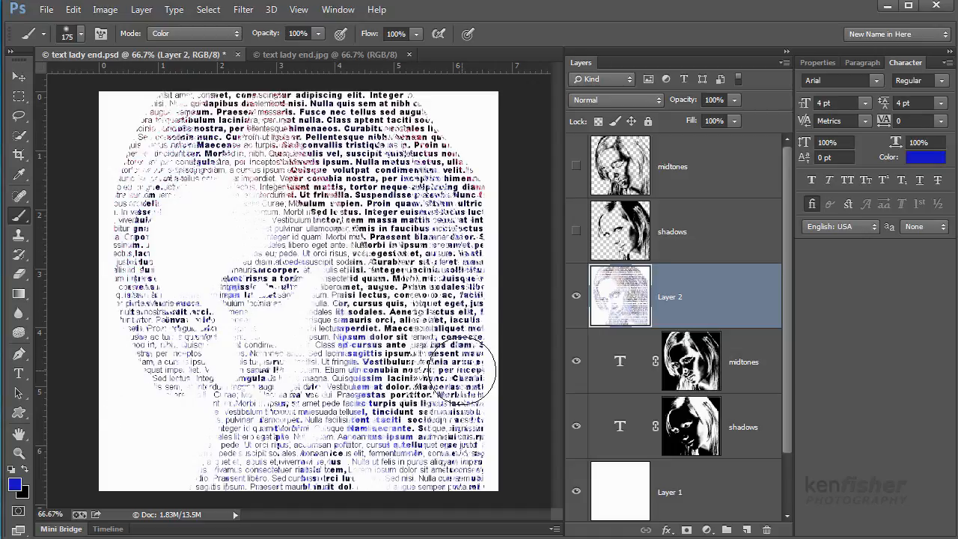